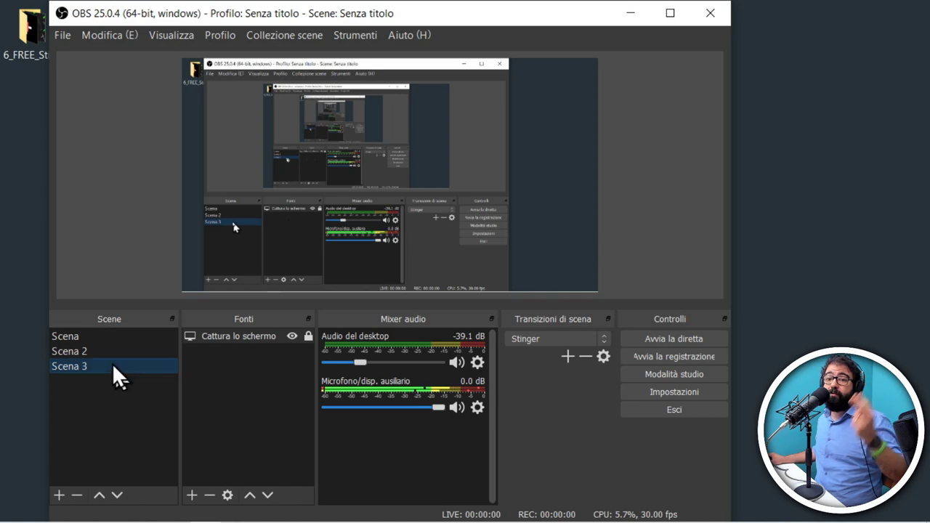
# Switch back and forth between Scena 2 and Scena 3 to preview the Stinger transition.
pyautogui.click(97, 353)
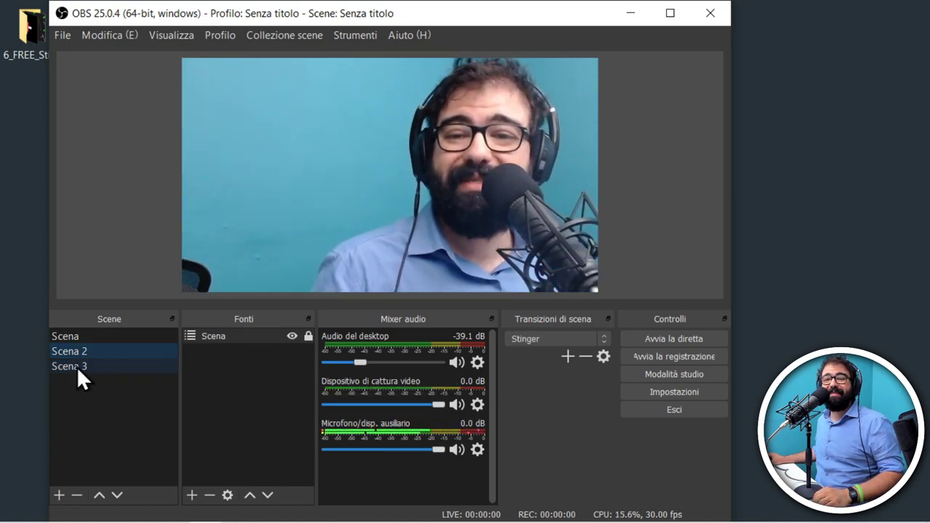
pyautogui.click(76, 367)
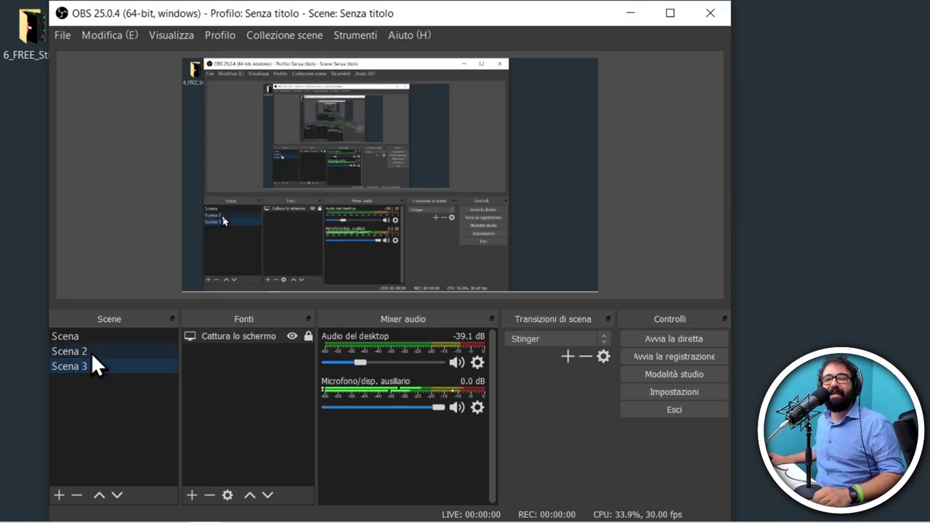
pyautogui.click(91, 350)
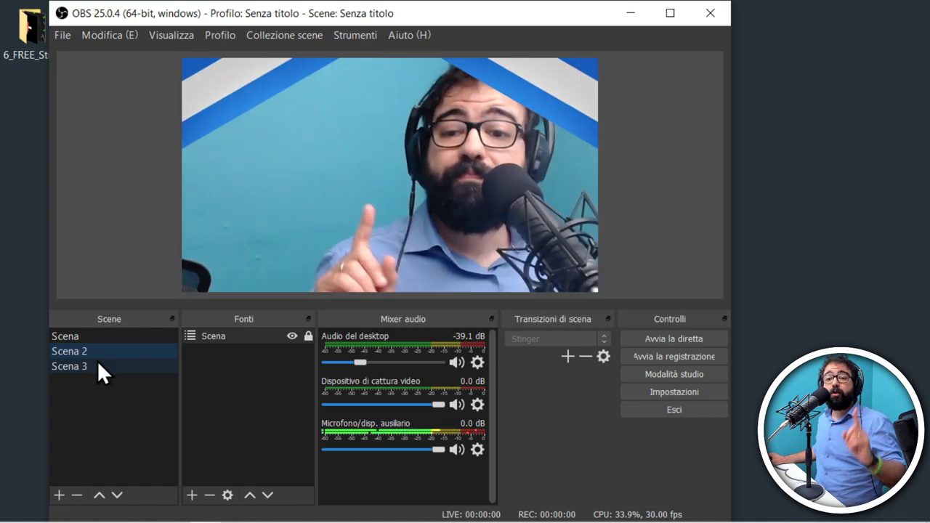
pyautogui.click(94, 364)
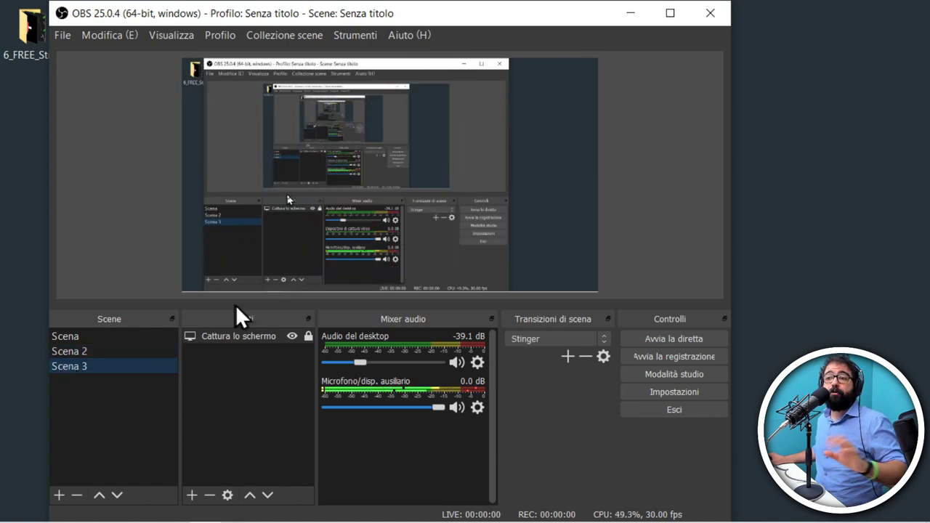
# Switch to Streamlabs OBS and add a video capture source named Video Capture Device to the scene Scene.
pyautogui.click(626, 14)
pyautogui.click(361, 511)
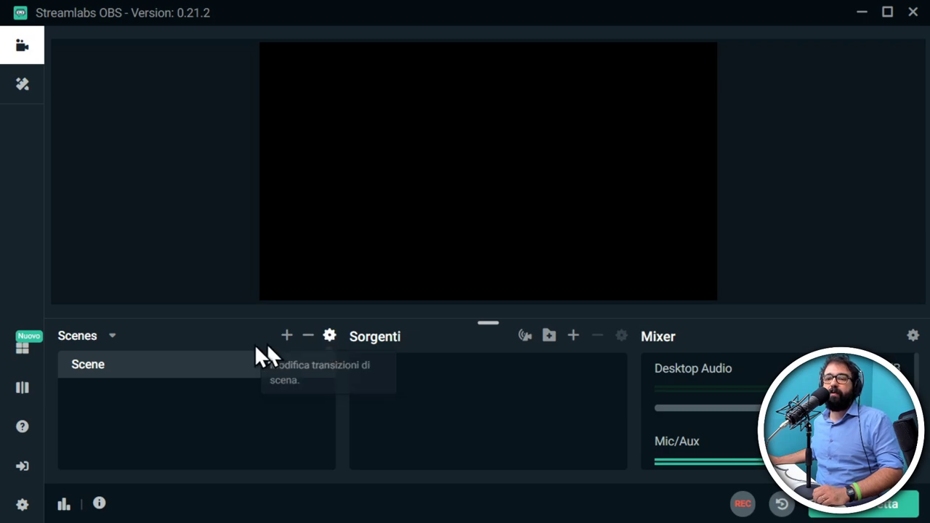
pyautogui.click(574, 336)
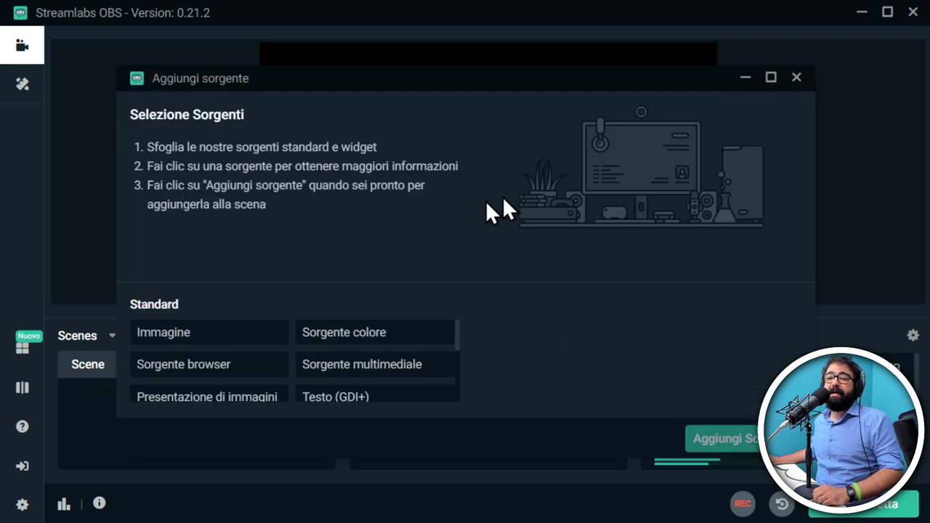
pyautogui.scroll(-5, 291, 392)
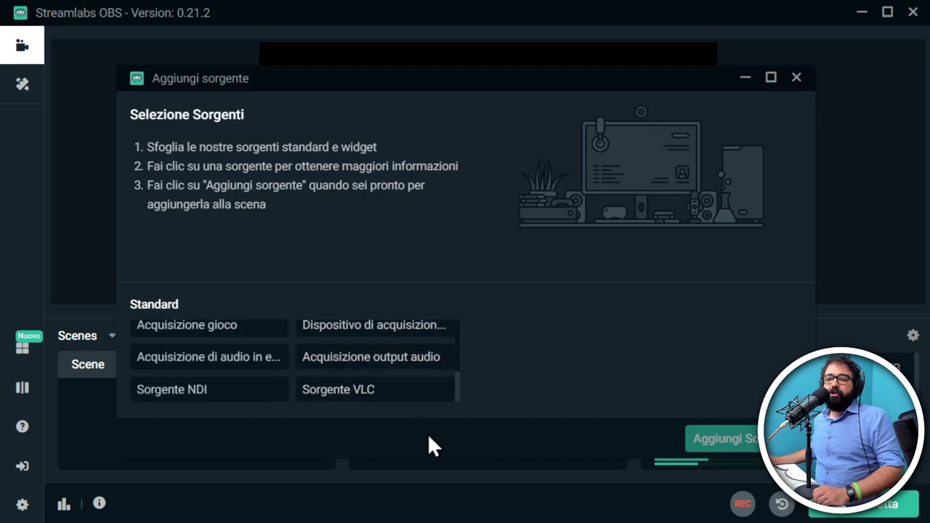
pyautogui.doubleClick(435, 462)
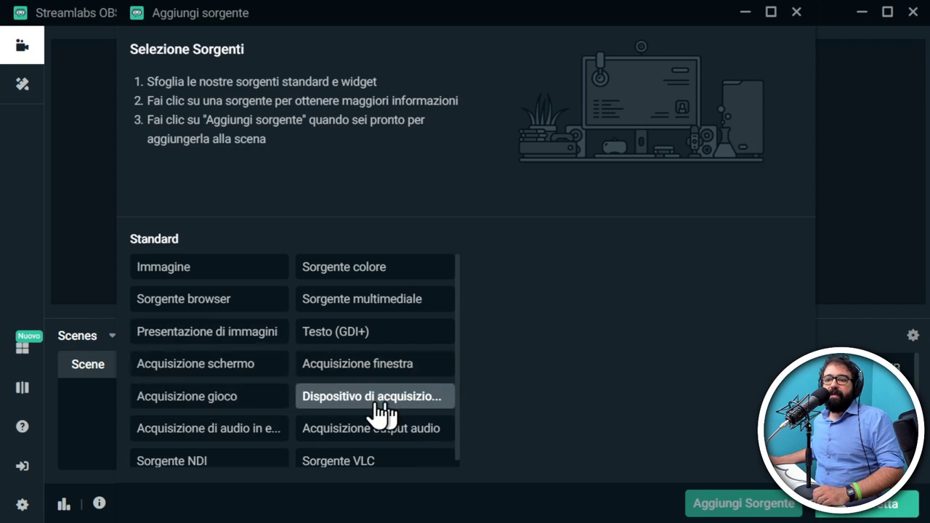
pyautogui.click(354, 407)
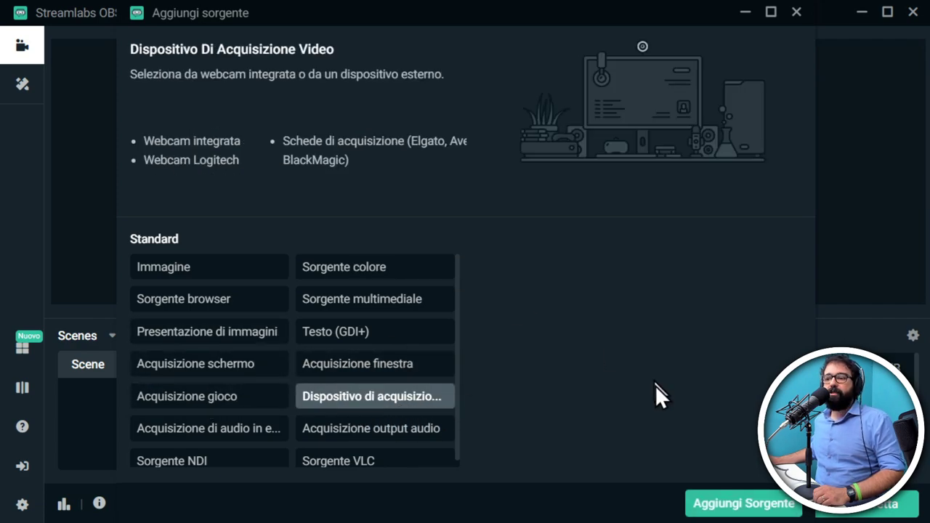
pyautogui.click(729, 513)
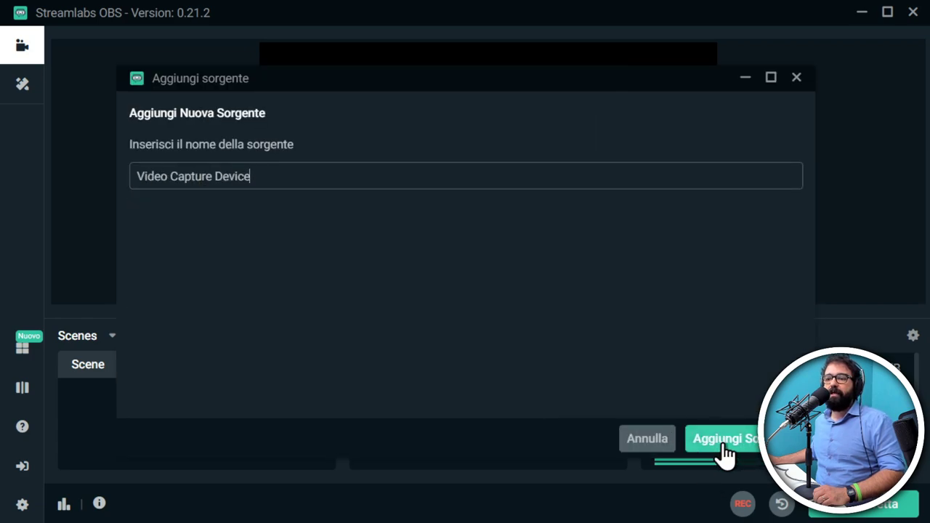
pyautogui.click(725, 447)
# Set the capture device to HP Truevision HD and enlarge and reposition the webcam image to cover the whole canvas.
pyautogui.click(472, 294)
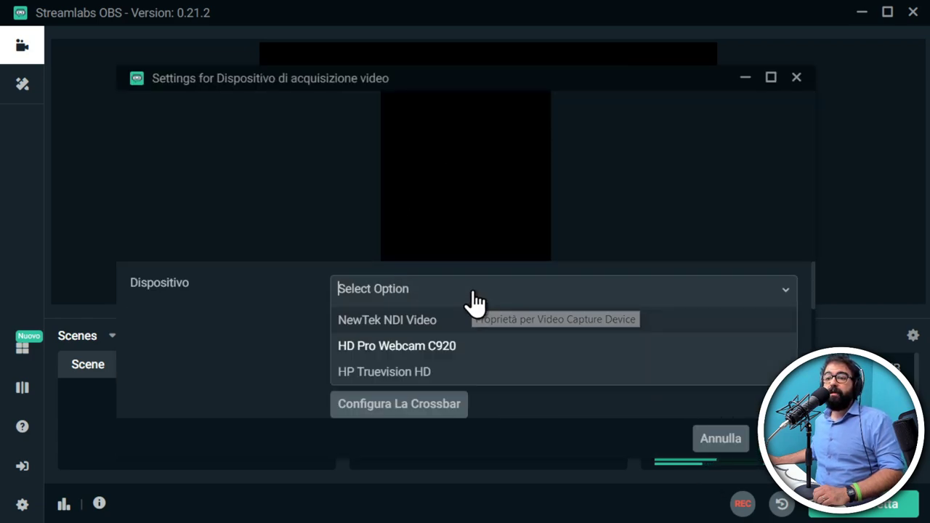
pyautogui.click(411, 371)
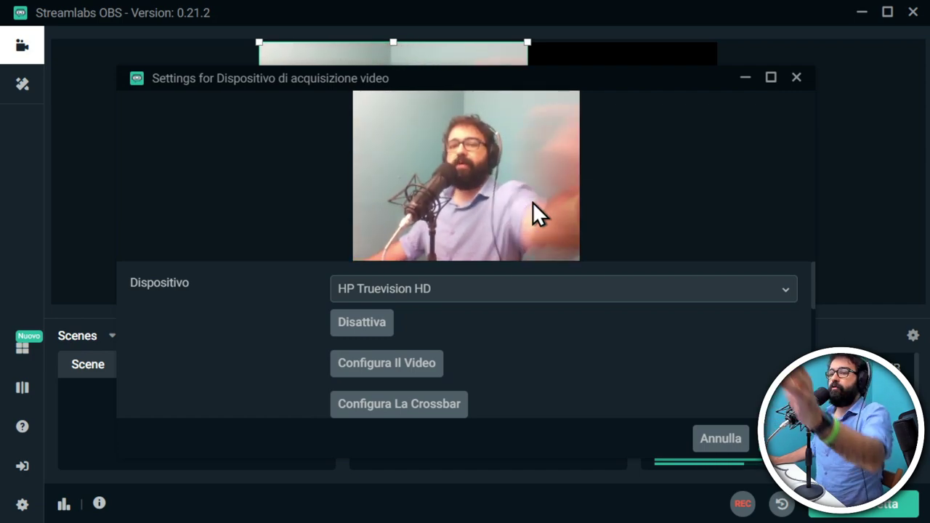
pyautogui.click(782, 438)
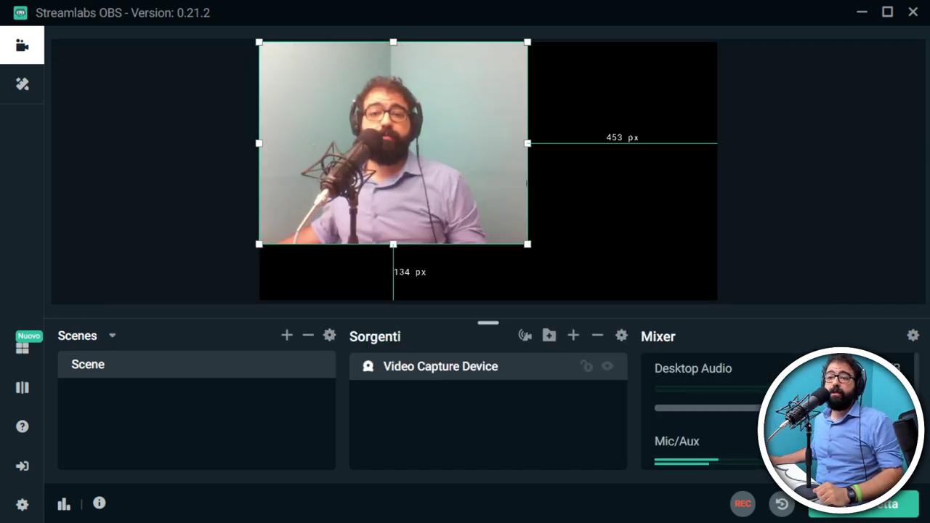
pyautogui.moveTo(528, 245); pyautogui.dragTo(677, 326)
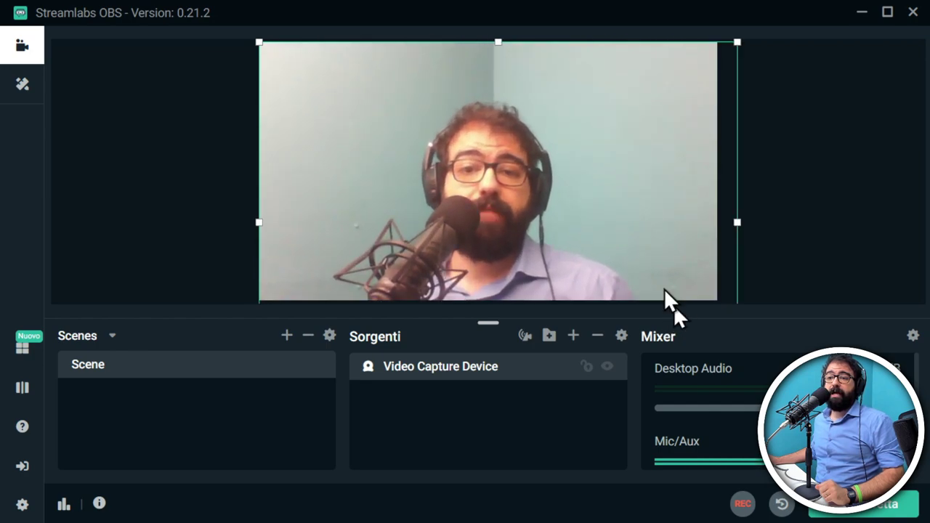
pyautogui.moveTo(611, 192); pyautogui.dragTo(611, 181)
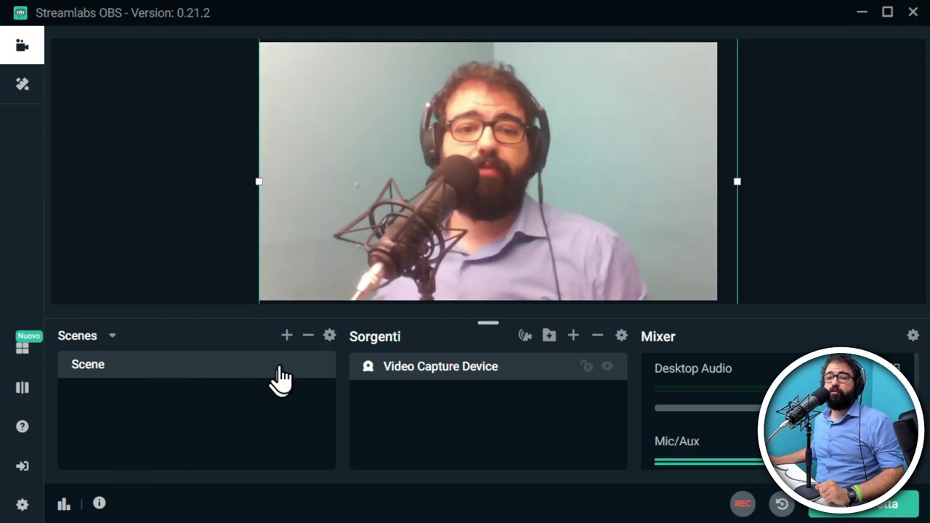
# Create a new scene named Scena 2.
pyautogui.click(287, 336)
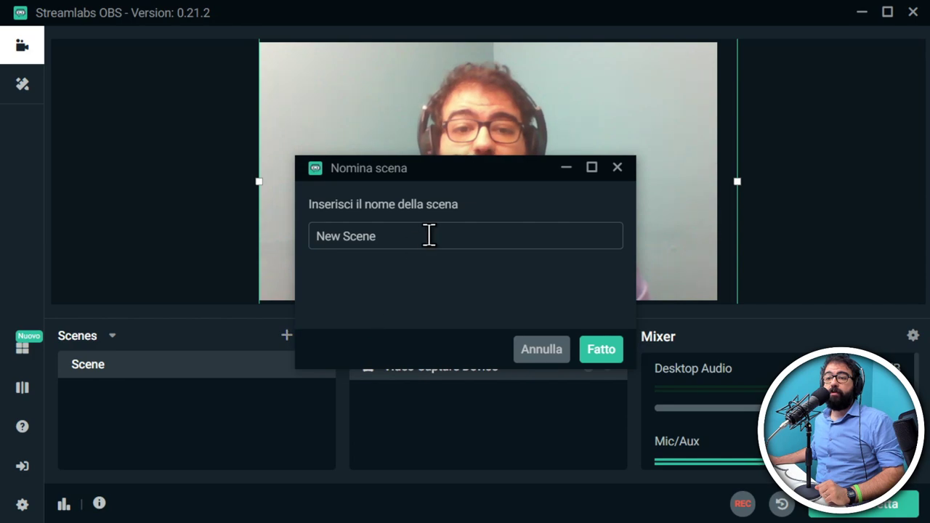
pyautogui.write('Sce')
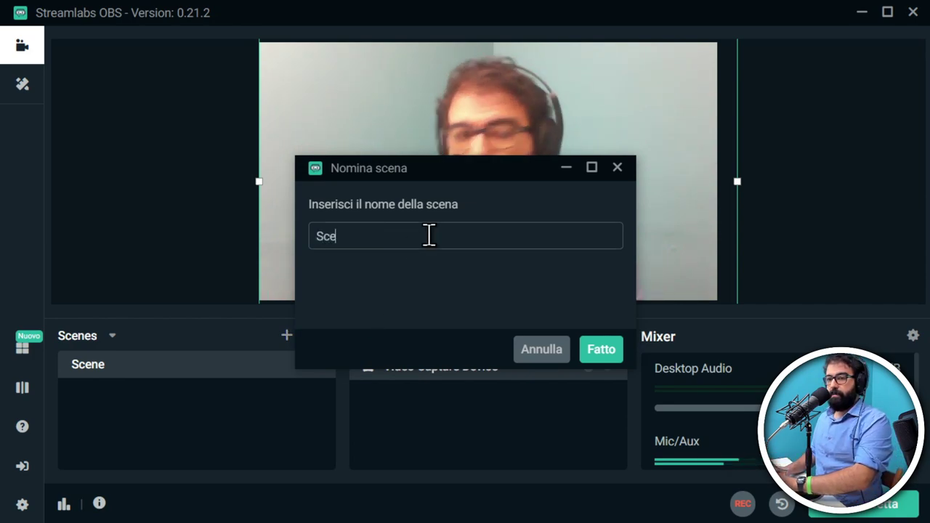
pyautogui.write('na 2')
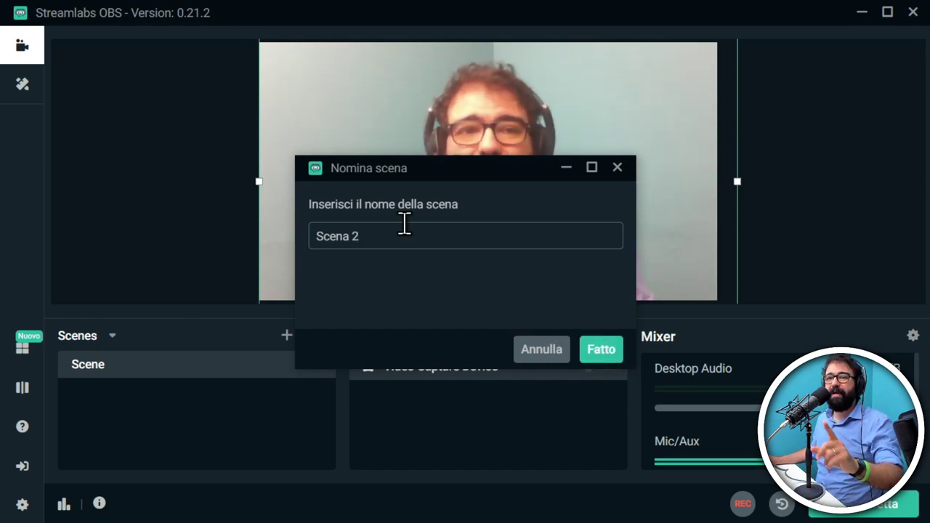
pyautogui.click(599, 350)
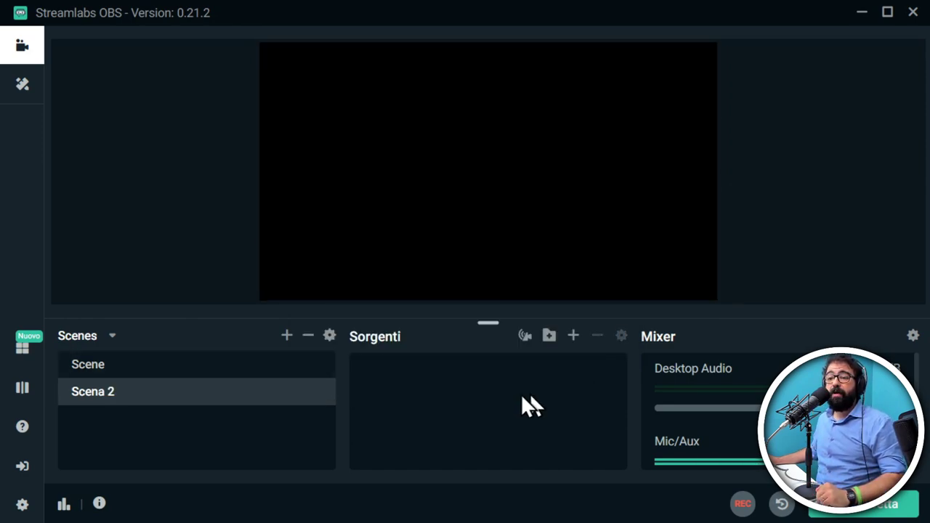
# Add a screen capture source named Display Capture to Scena 2, keeping its default settings.
pyautogui.click(573, 336)
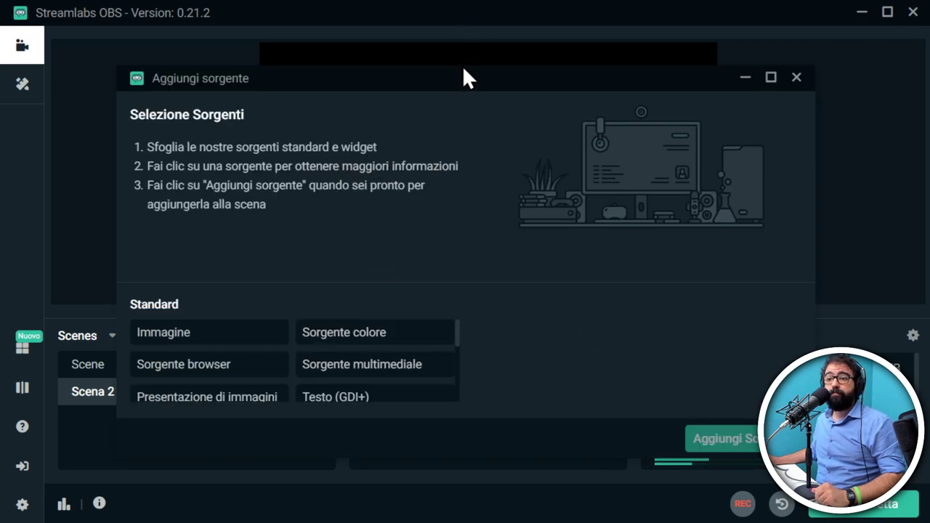
pyautogui.moveTo(457, 69); pyautogui.dragTo(444, 17)
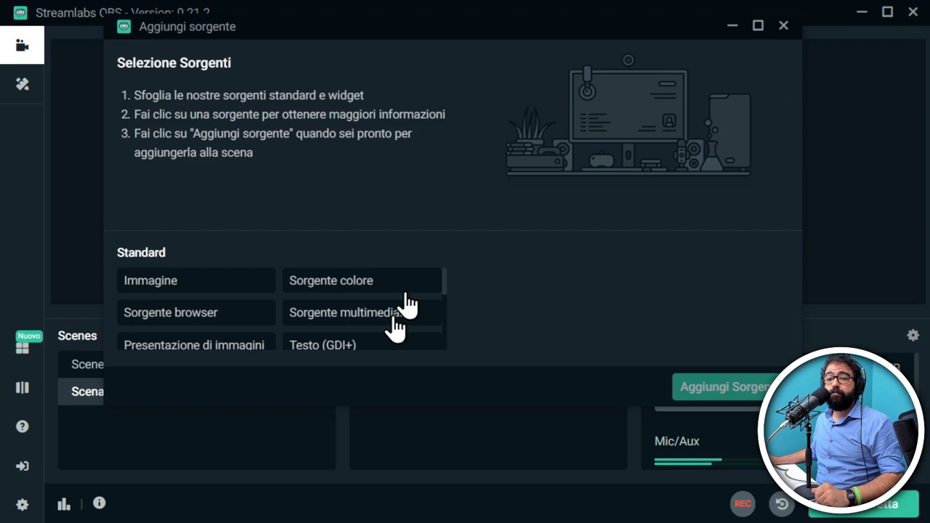
pyautogui.doubleClick(441, 404)
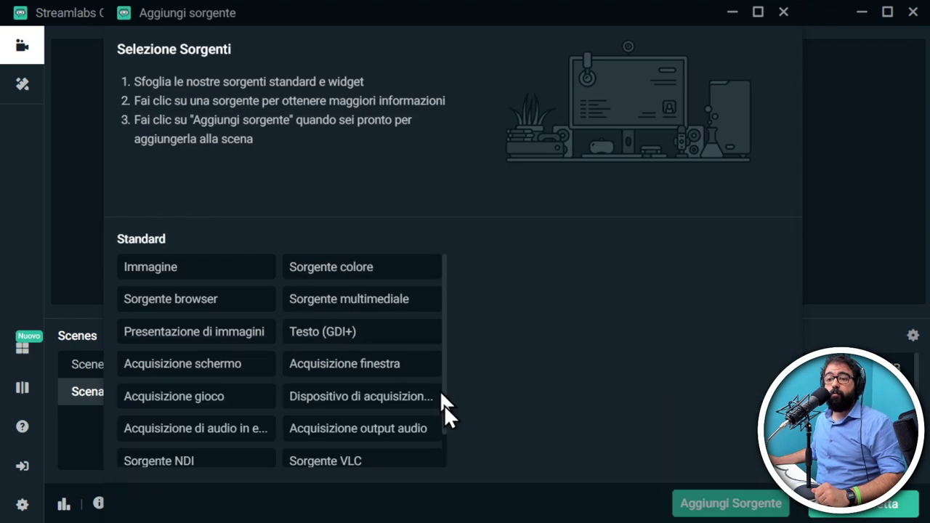
pyautogui.scroll(-1, 358, 420)
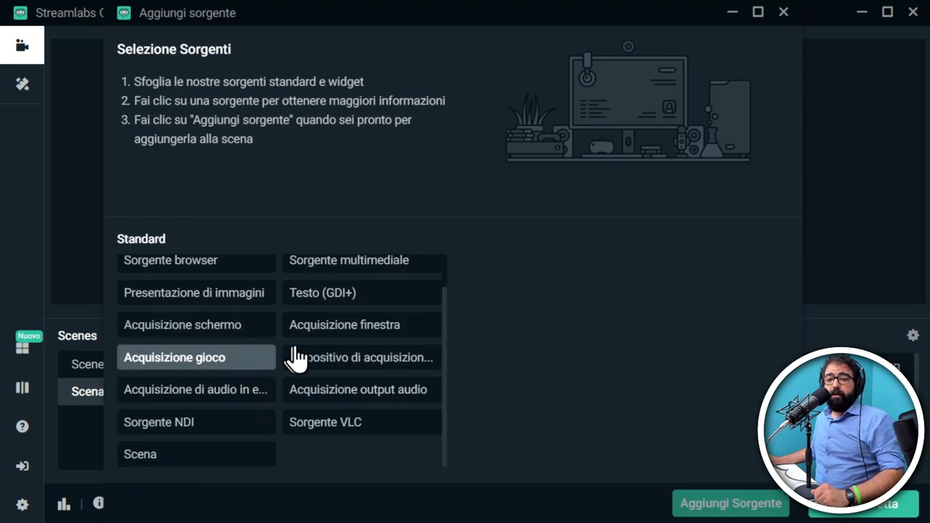
pyautogui.click(217, 334)
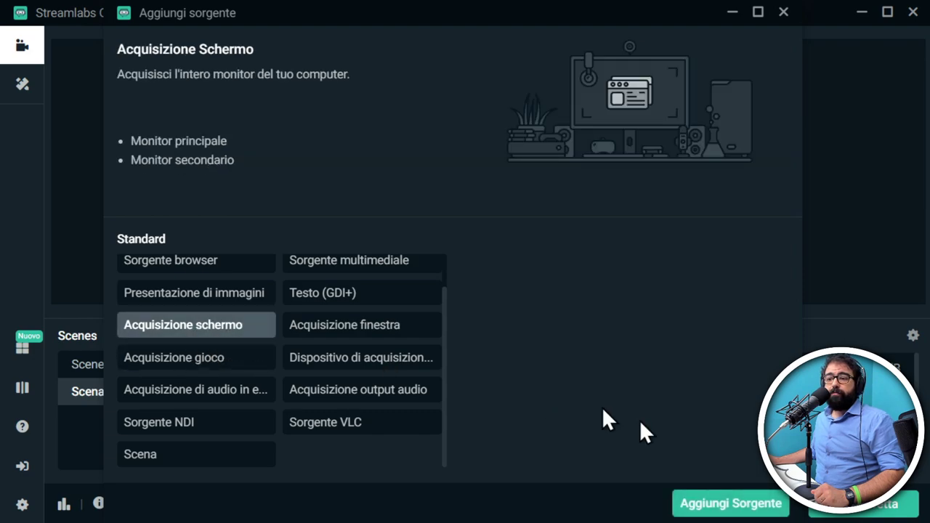
pyautogui.click(729, 505)
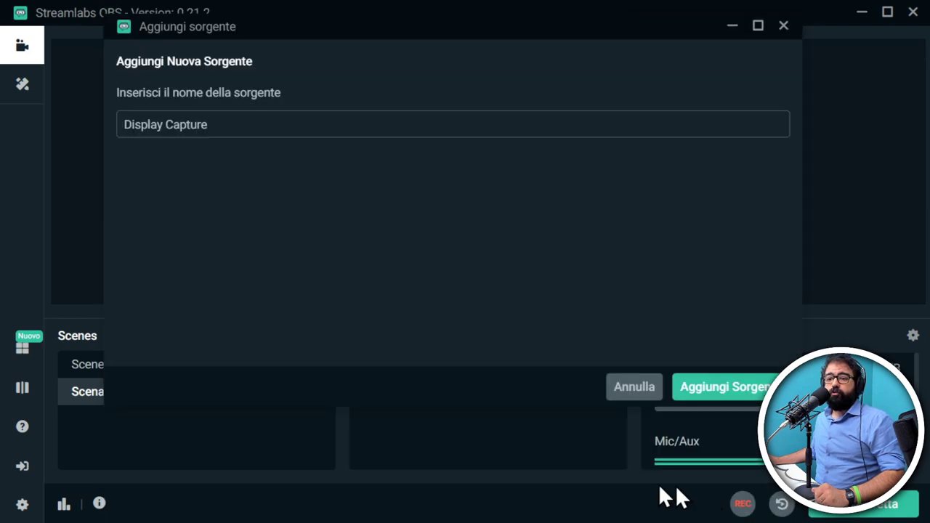
pyautogui.click(716, 396)
pyautogui.click(788, 439)
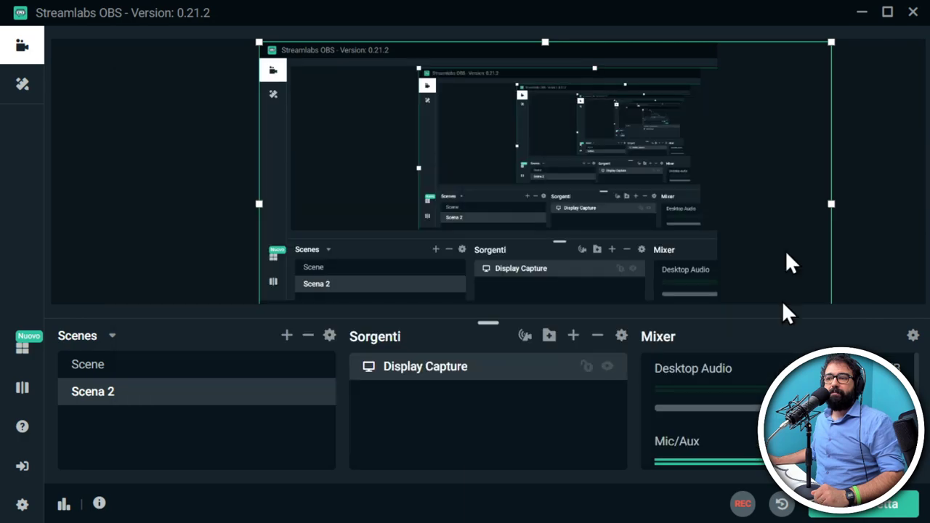
# Shrink the Display Capture source and stretch it to the screen so it fills the canvas.
pyautogui.moveTo(836, 44); pyautogui.dragTo(632, 179)
pyautogui.moveTo(592, 204); pyautogui.dragTo(595, 153)
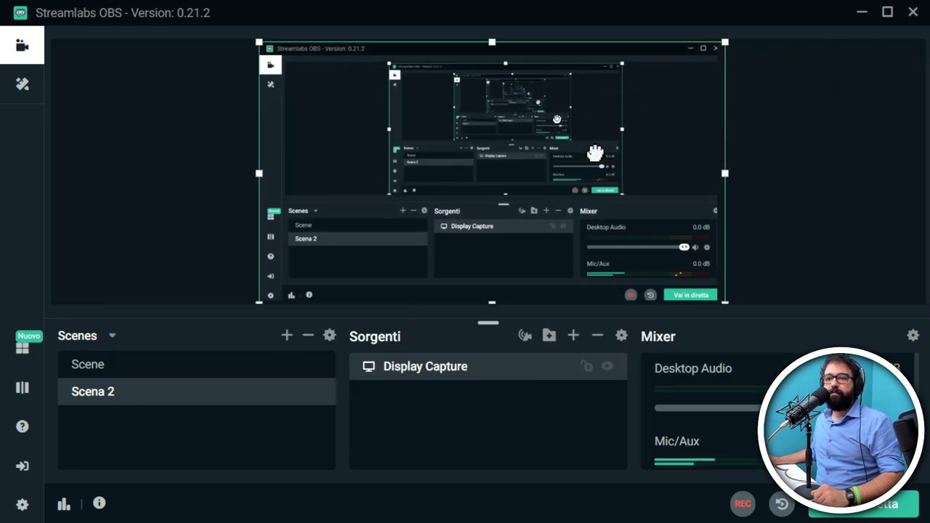
pyautogui.rightClick(595, 151)
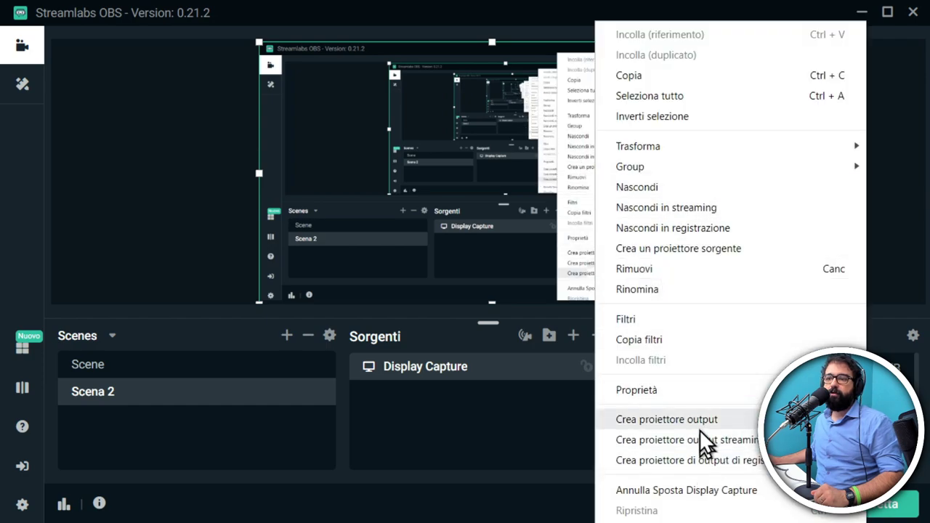
pyautogui.moveTo(705, 145)
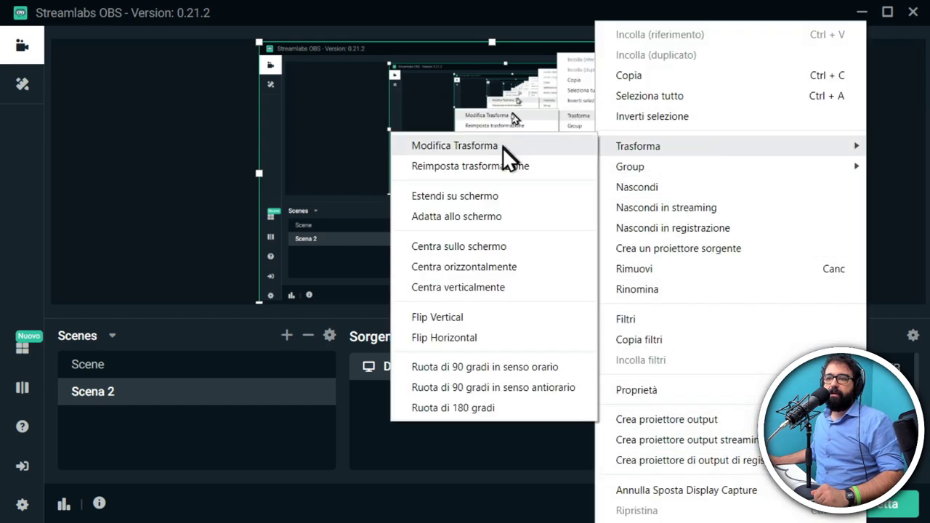
pyautogui.click(496, 203)
pyautogui.click(785, 182)
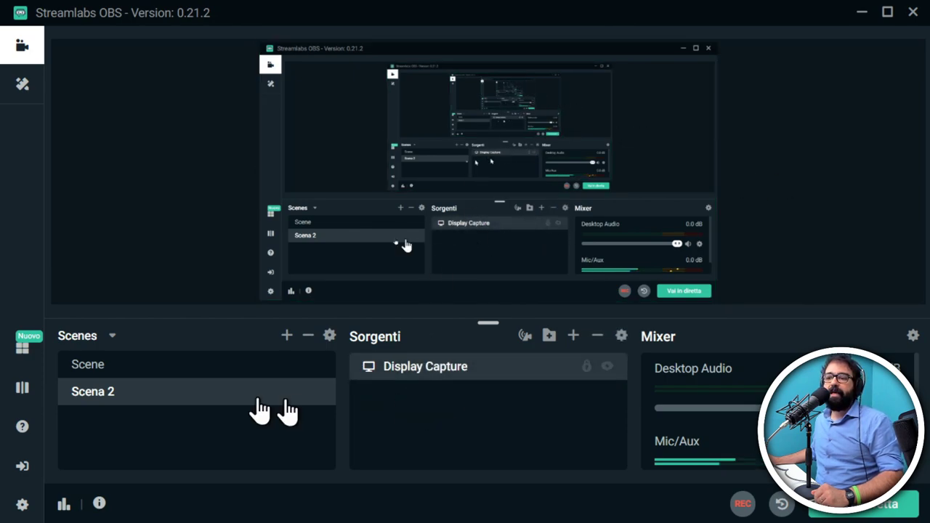
# Go back to the webcam scene and create another new scene named Scena 3.
pyautogui.click(204, 376)
pyautogui.click(521, 369)
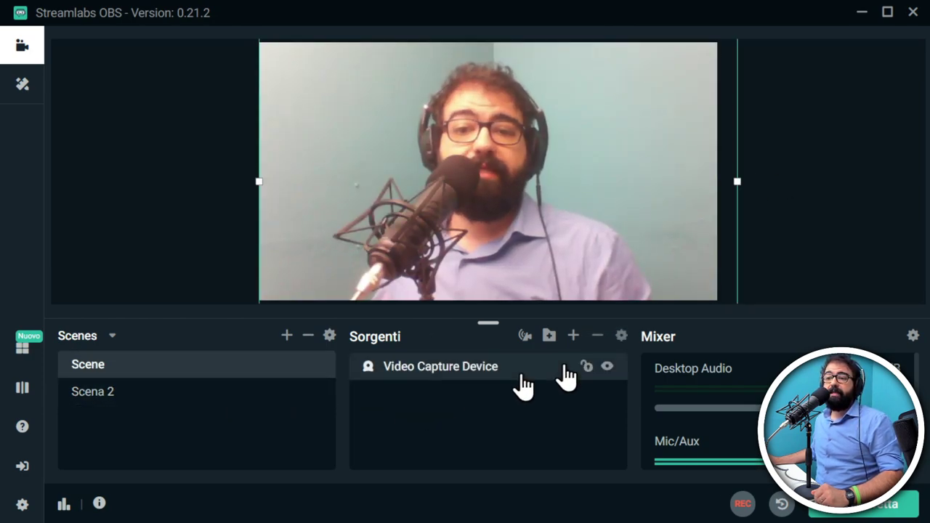
pyautogui.click(286, 336)
pyautogui.tripleClick(409, 235)
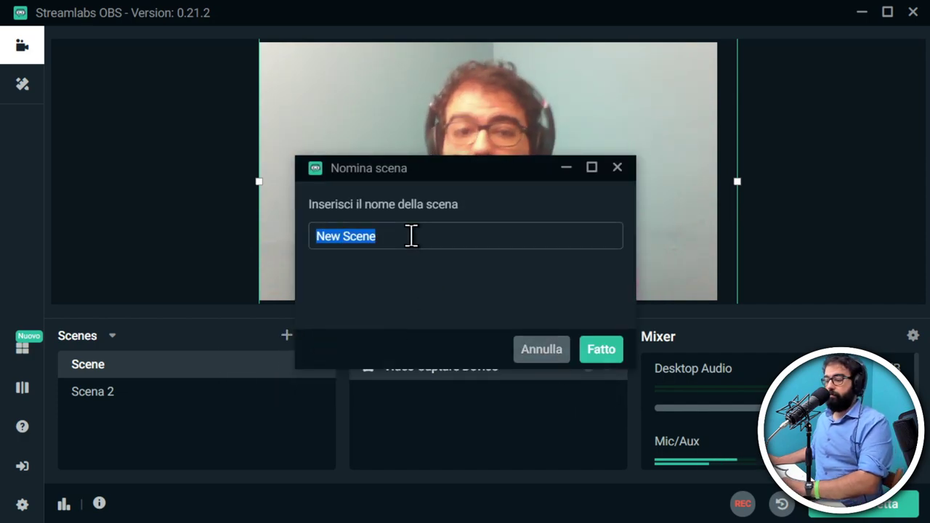
pyautogui.write('Sde')
pyautogui.press('BackSpace')
pyautogui.press('BackSpace')
pyautogui.write('cena 3')
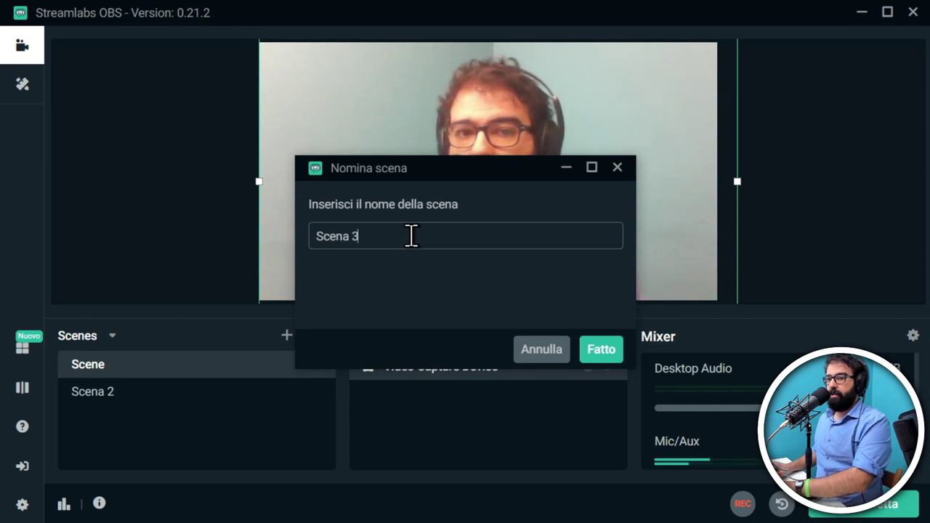
pyautogui.press('Return')
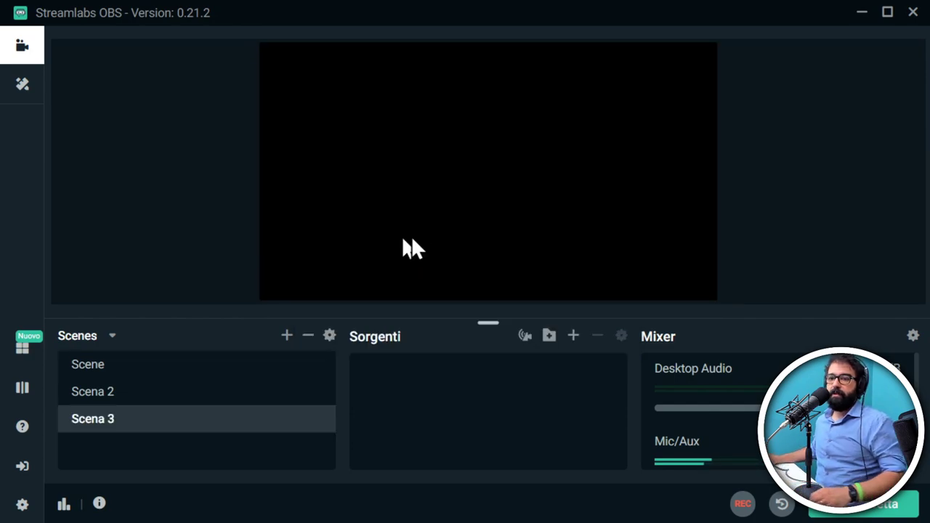
# Add the existing webcam scene named Scene as a source in Scena 3.
pyautogui.click(573, 336)
pyautogui.scroll(-5, 298, 349)
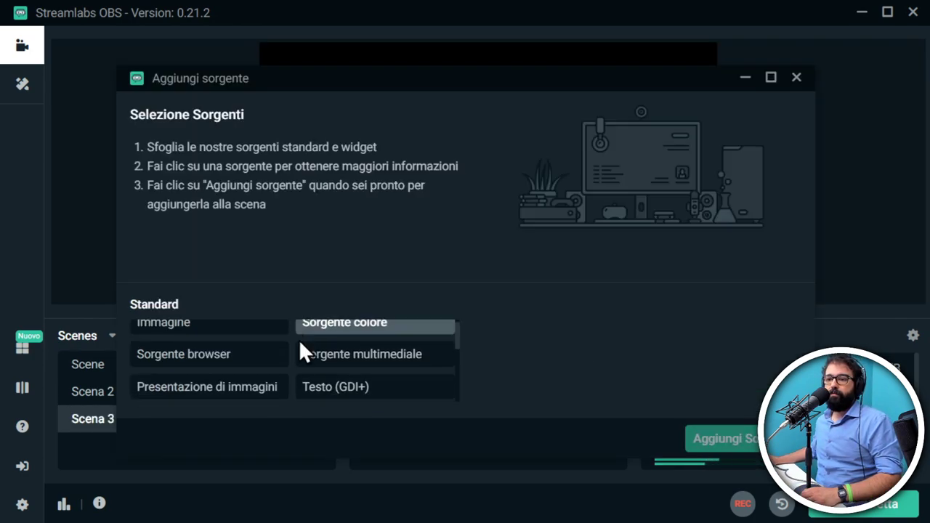
pyautogui.click(225, 398)
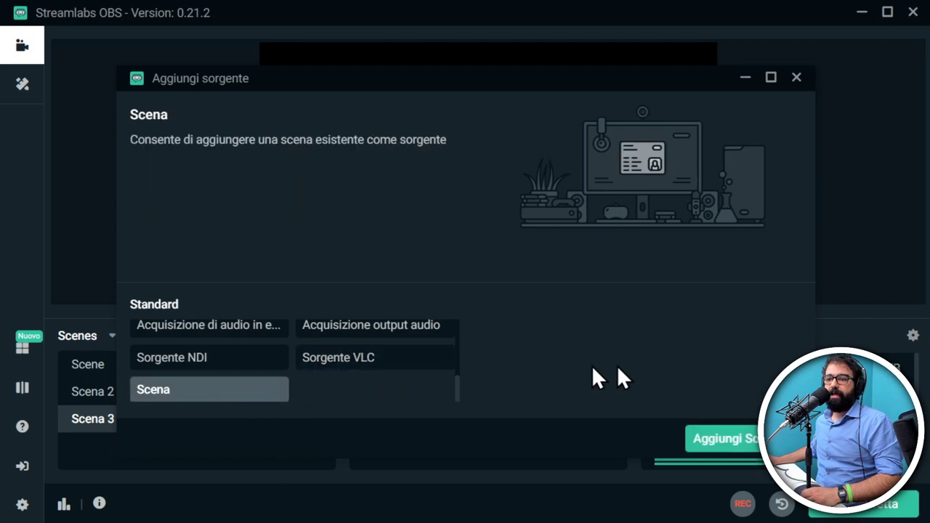
pyautogui.click(725, 439)
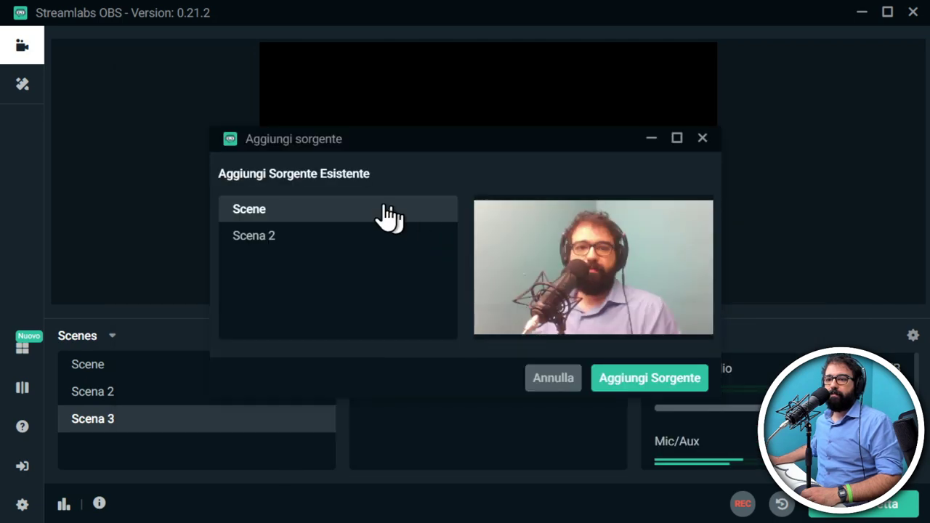
pyautogui.click(639, 379)
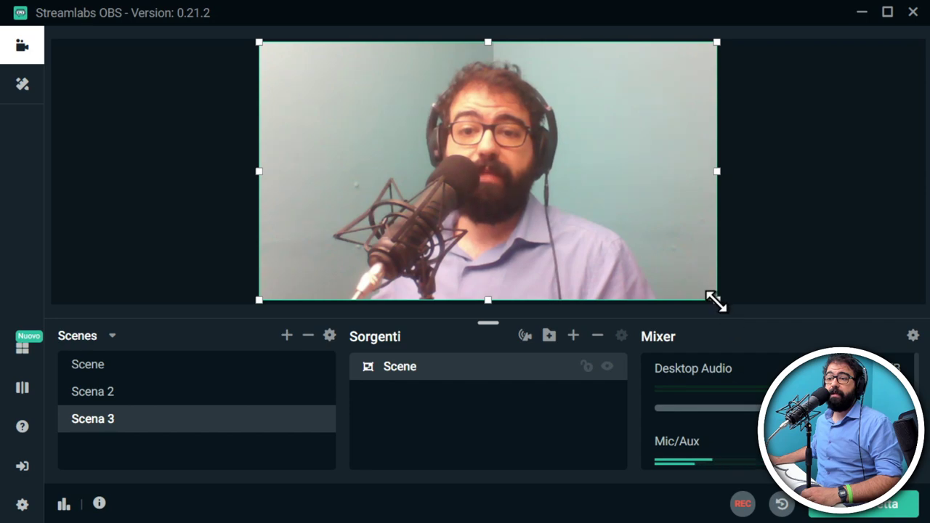
# Enlarge the nested Scene source beyond the canvas edges, reposition it for a closer webcam framing, and flip it horizontally.
pyautogui.moveTo(716, 301); pyautogui.dragTo(833, 360)
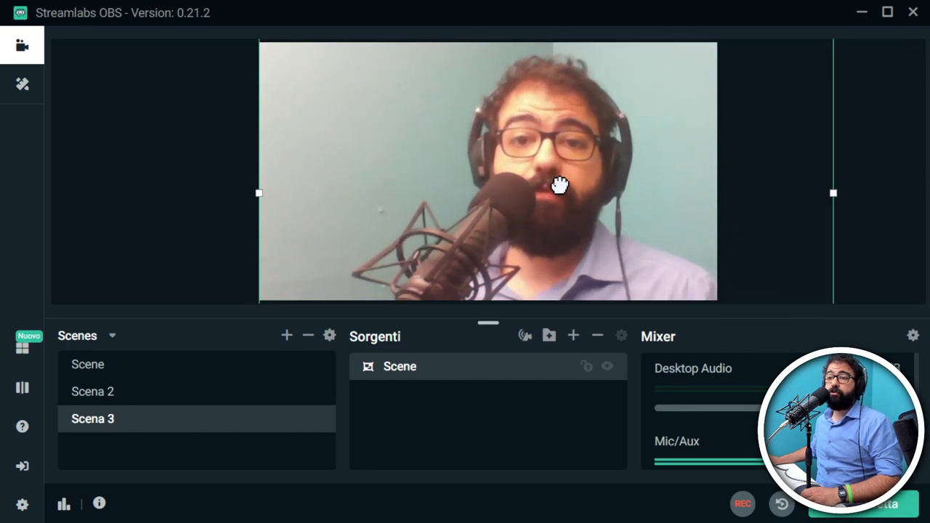
pyautogui.moveTo(560, 185); pyautogui.dragTo(444, 180)
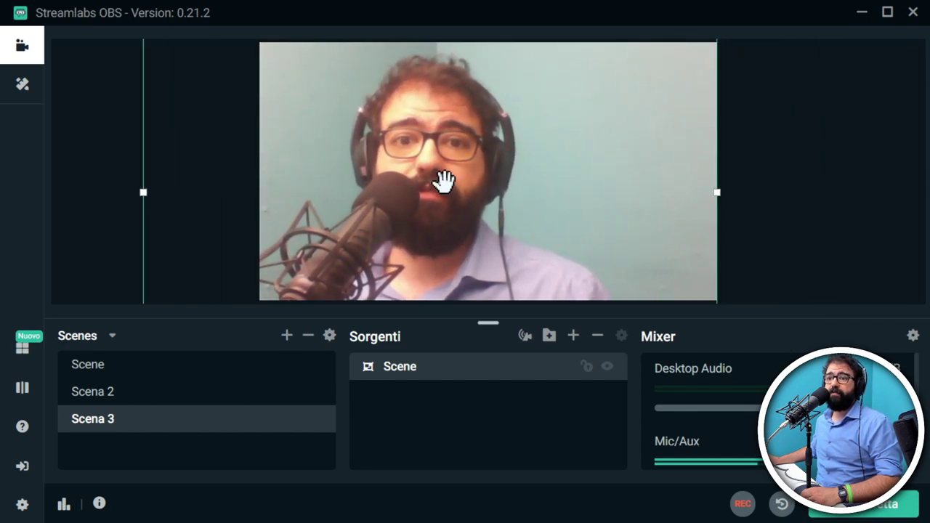
pyautogui.rightClick(450, 175)
pyautogui.moveTo(550, 138)
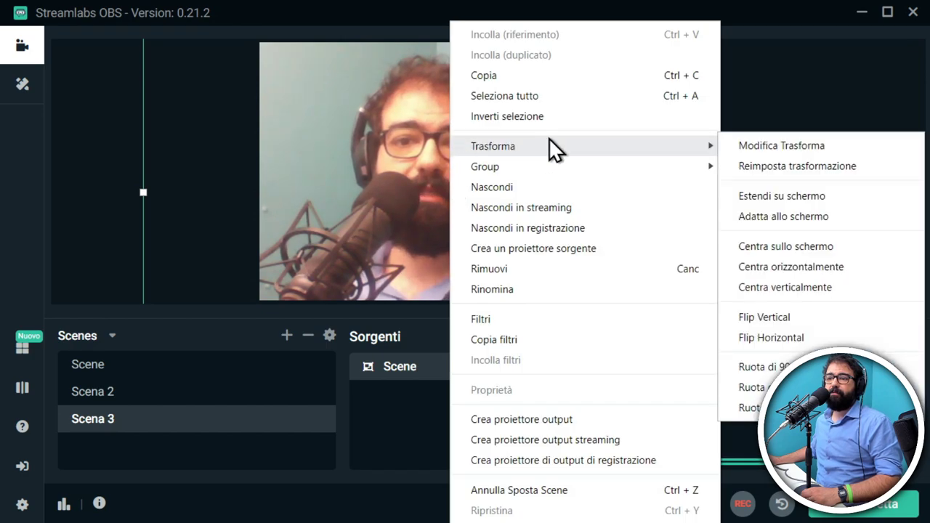
pyautogui.click(810, 338)
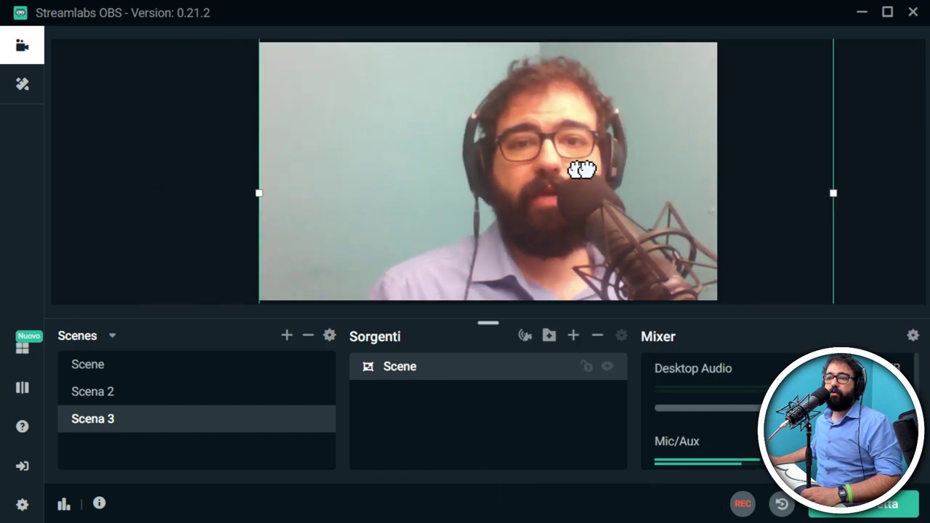
pyautogui.moveTo(581, 170)
pyautogui.mouseDown()
pyautogui.moveTo(610, 162)
pyautogui.moveTo(578, 167)
pyautogui.mouseUp()
# Switch back and forth between Scene and Scena 3 to compare the two webcam framings, ending on Scene.
pyautogui.click(192, 369)
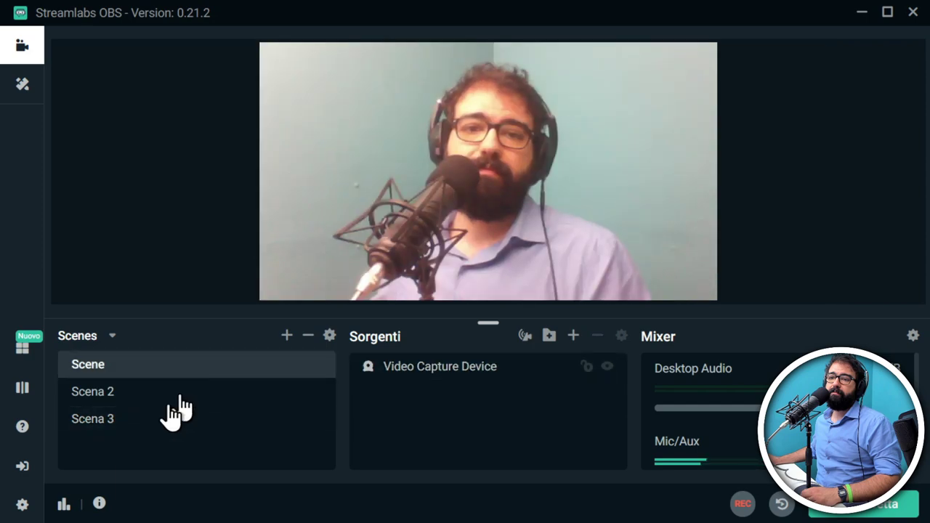
pyautogui.click(149, 420)
pyautogui.click(145, 369)
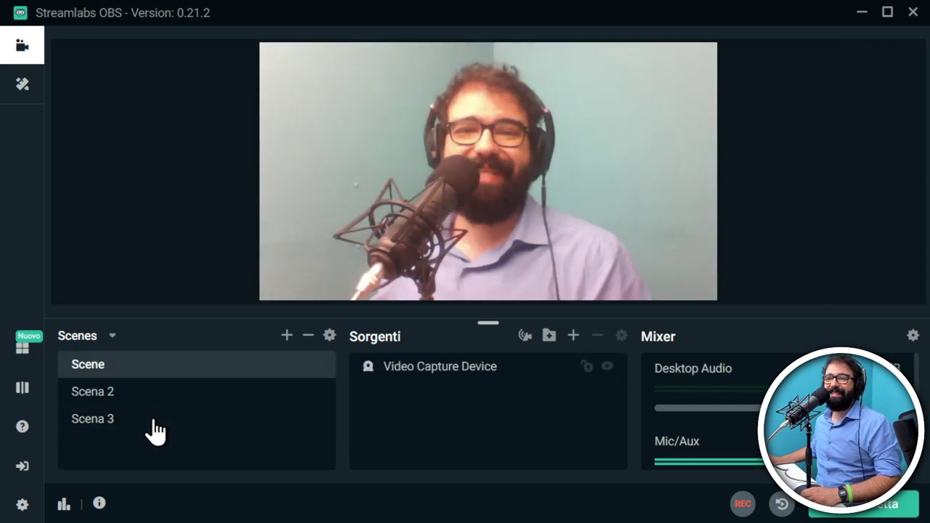
pyautogui.click(148, 423)
pyautogui.click(138, 368)
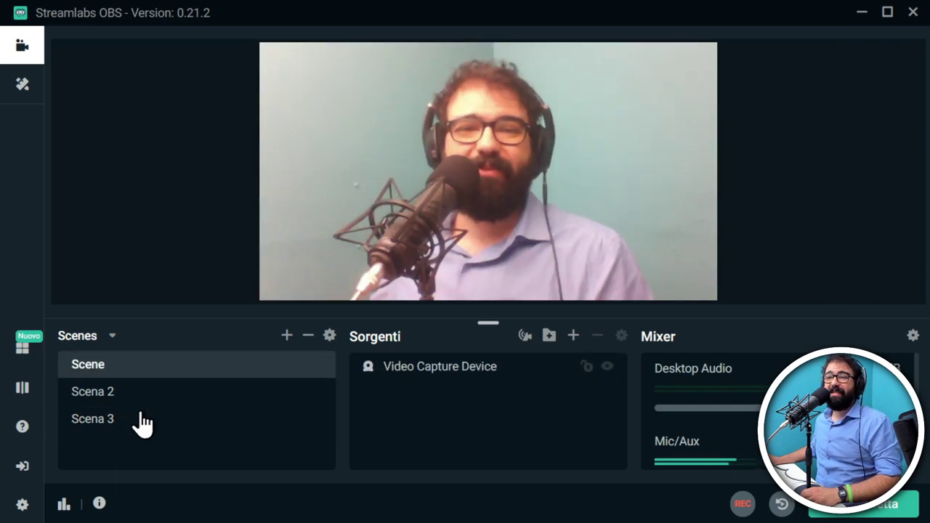
pyautogui.click(142, 423)
pyautogui.click(138, 369)
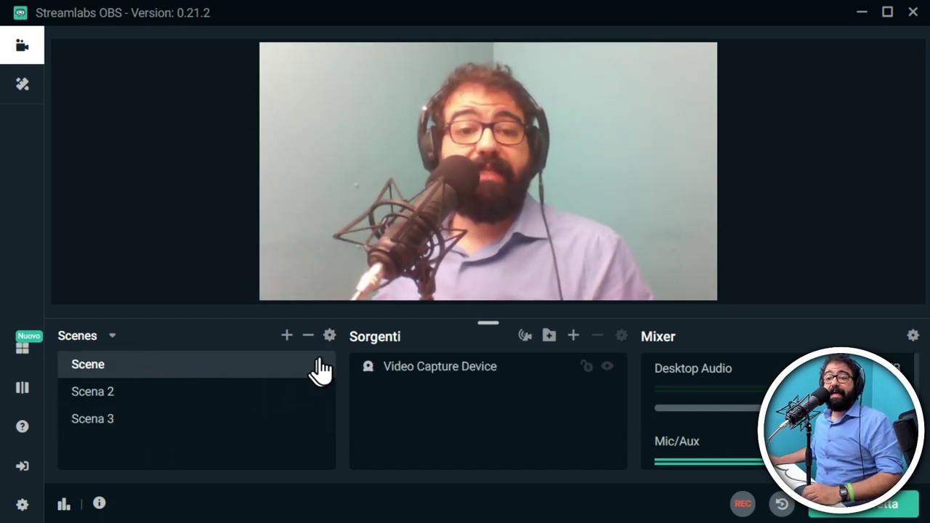
# Change the Global Transition to the Stinger type with Fsports.webm as its video file and a duration of 2200.
pyautogui.click(330, 335)
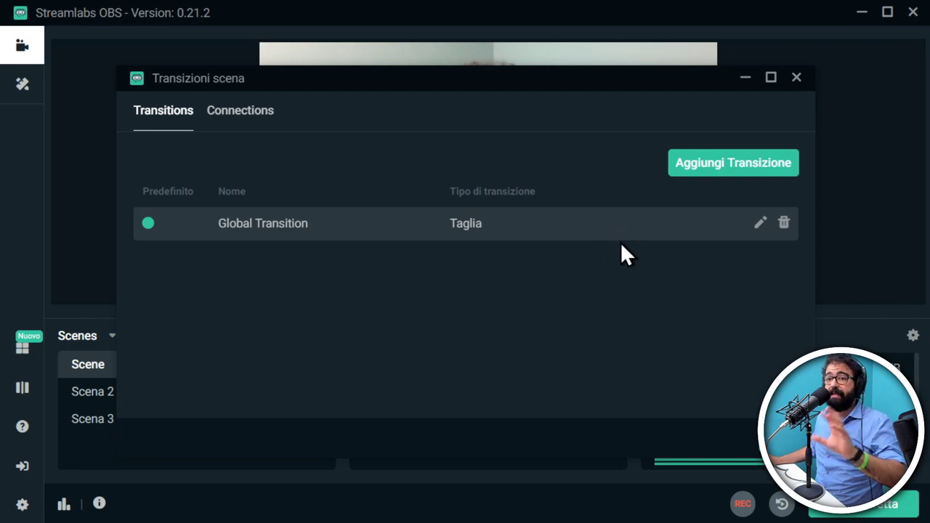
pyautogui.click(760, 223)
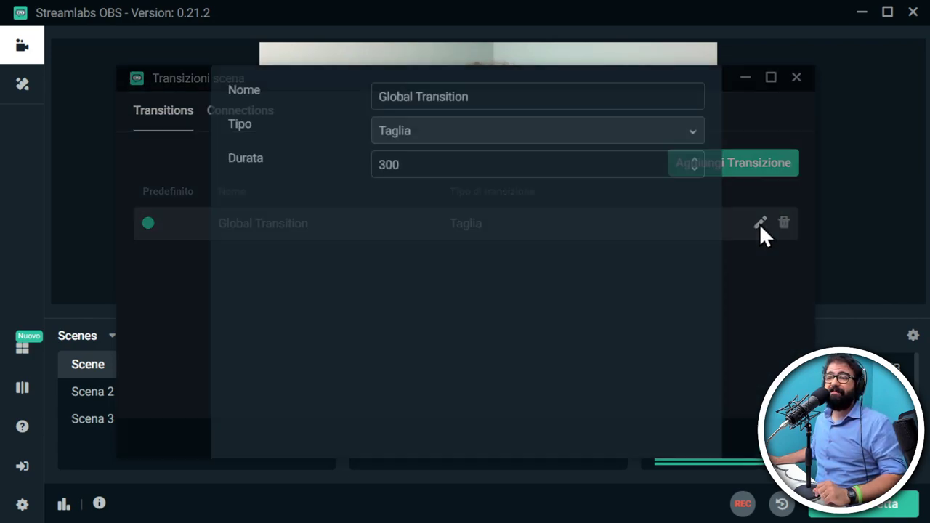
pyautogui.click(444, 136)
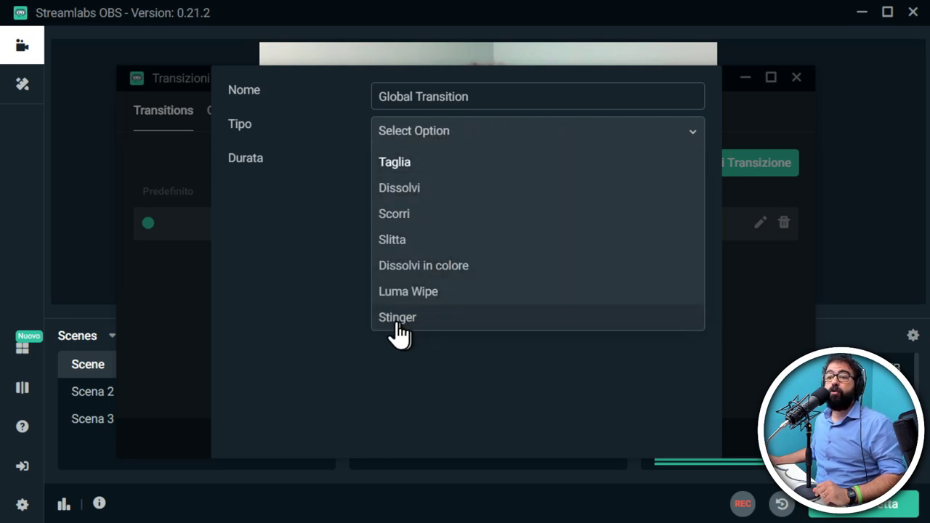
pyautogui.click(447, 320)
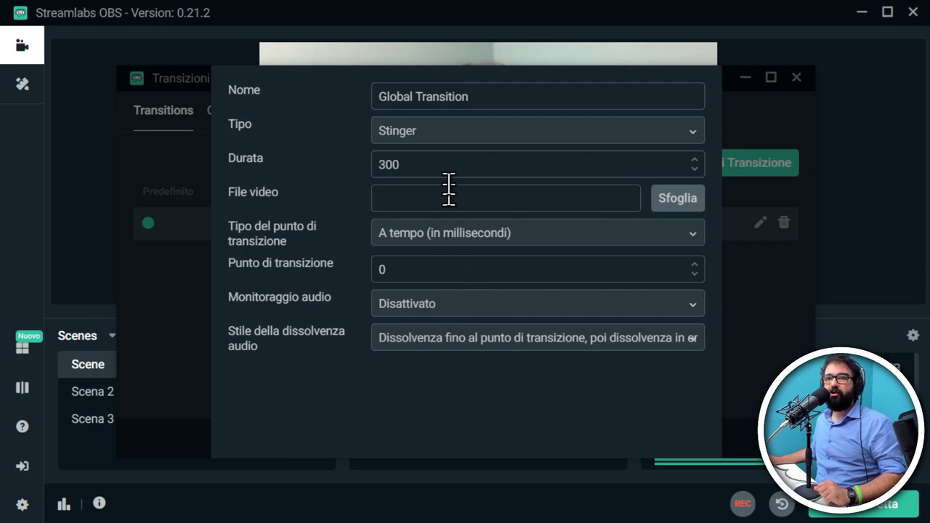
pyautogui.click(674, 203)
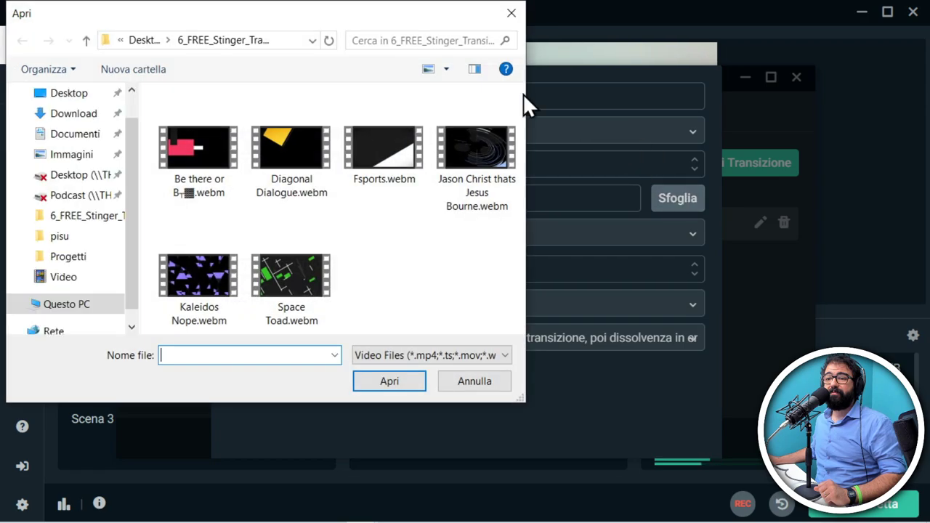
pyautogui.doubleClick(378, 147)
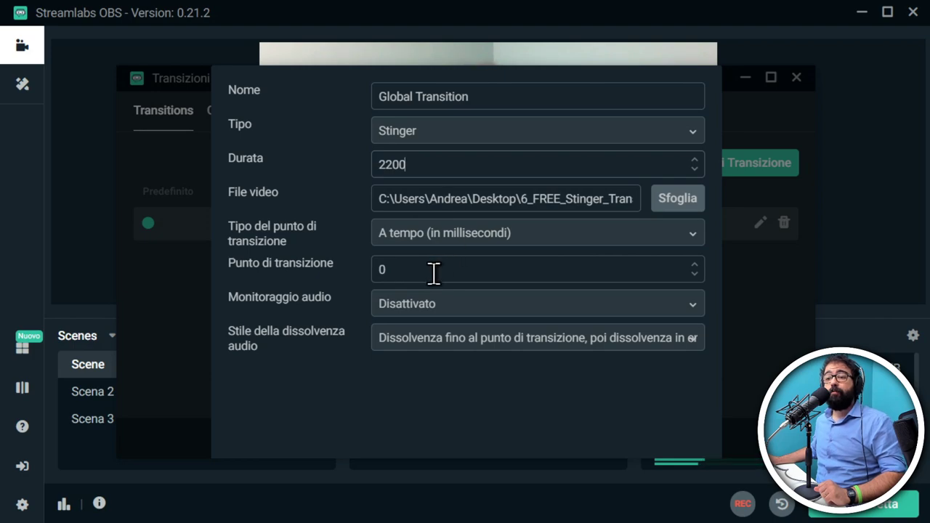
# Set the stinger's transition point to 1100 milliseconds and close the scene transition settings.
pyautogui.moveTo(431, 269); pyautogui.dragTo(363, 269)
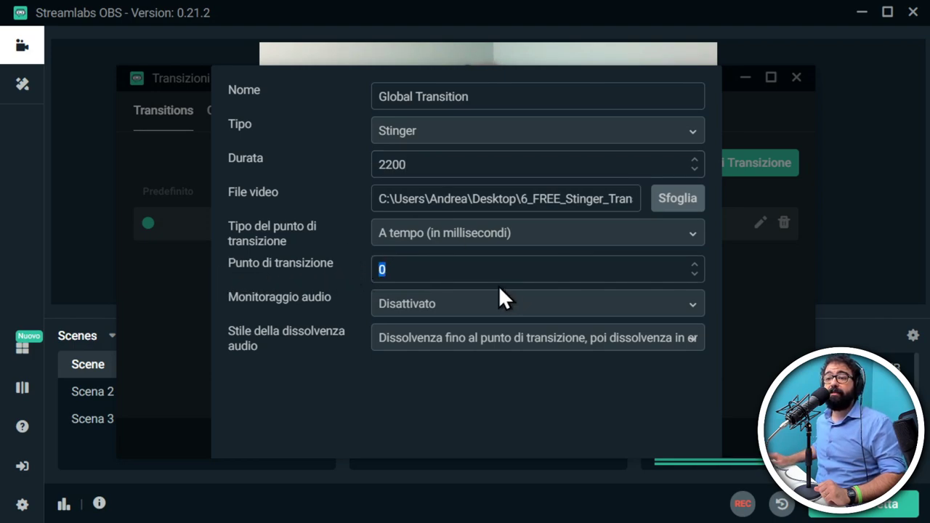
pyautogui.write('1100')
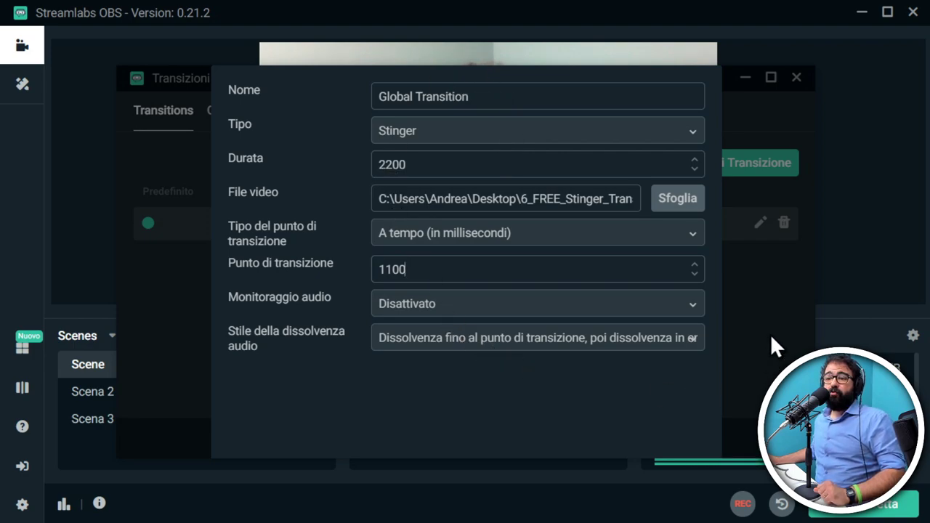
pyautogui.click(771, 338)
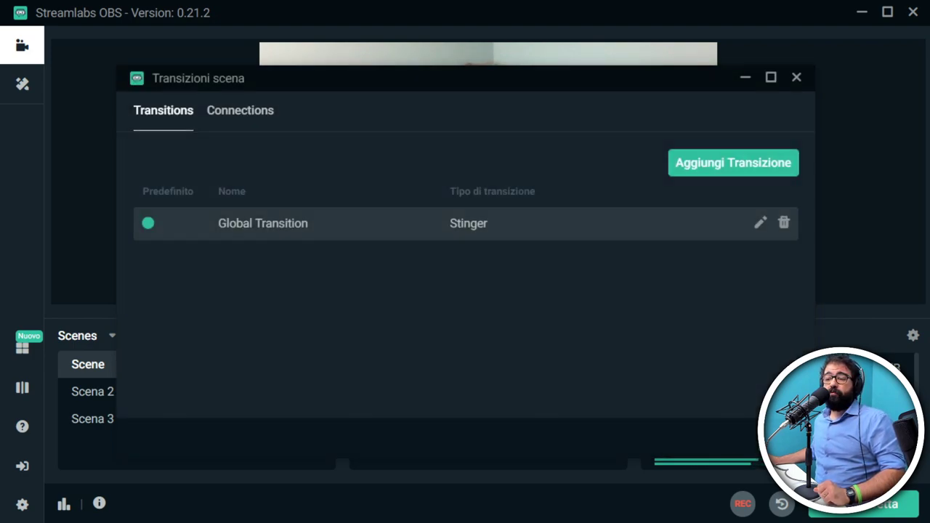
pyautogui.press('Escape')
# Preview the stinger transition by switching to Scena 2, Scena 3 and back to Scene.
pyautogui.click(131, 398)
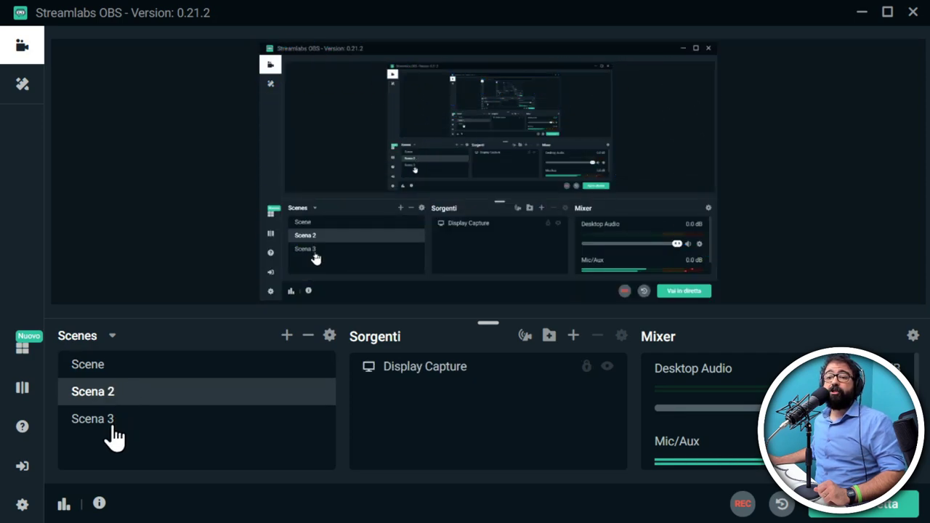
pyautogui.click(114, 430)
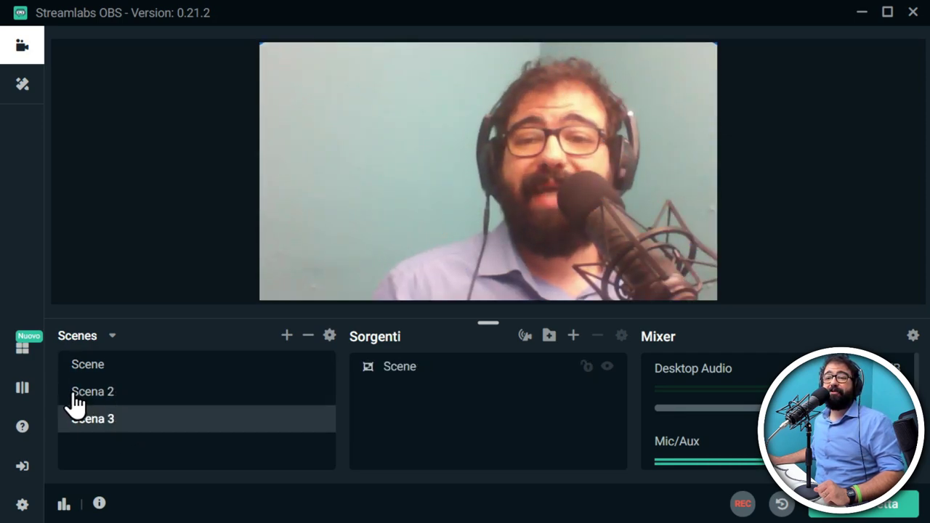
pyautogui.click(105, 372)
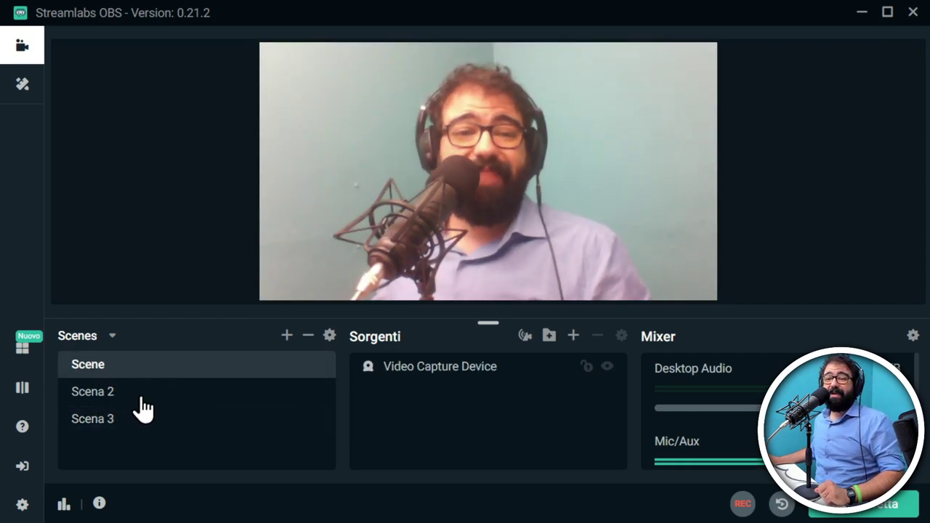
pyautogui.click(330, 335)
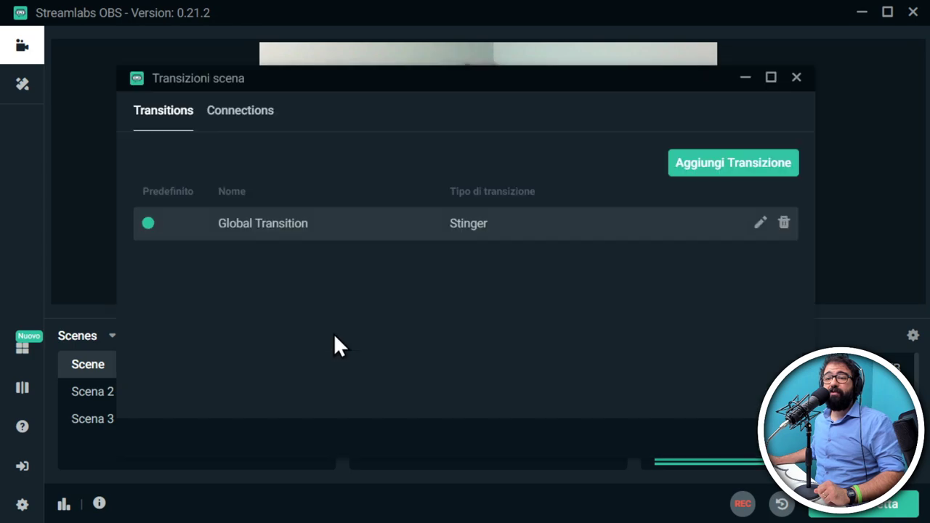
pyautogui.click(237, 117)
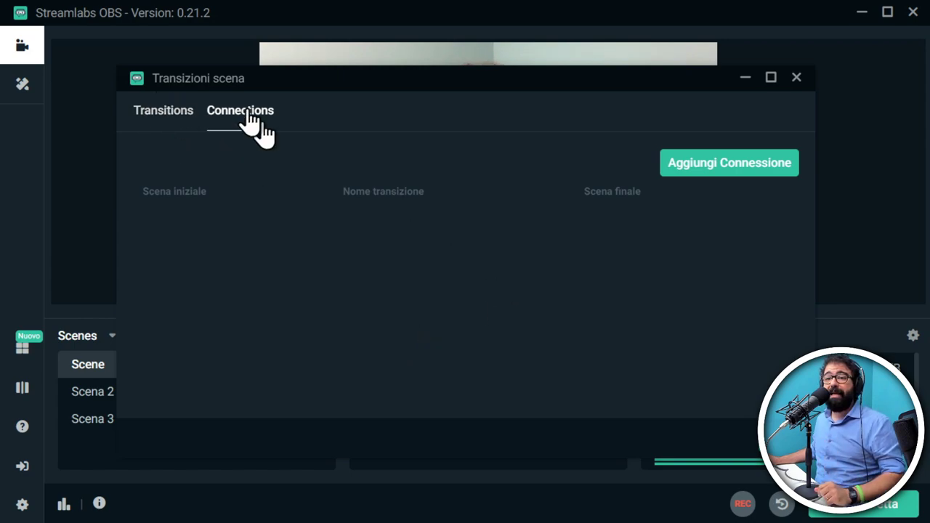
pyautogui.click(798, 79)
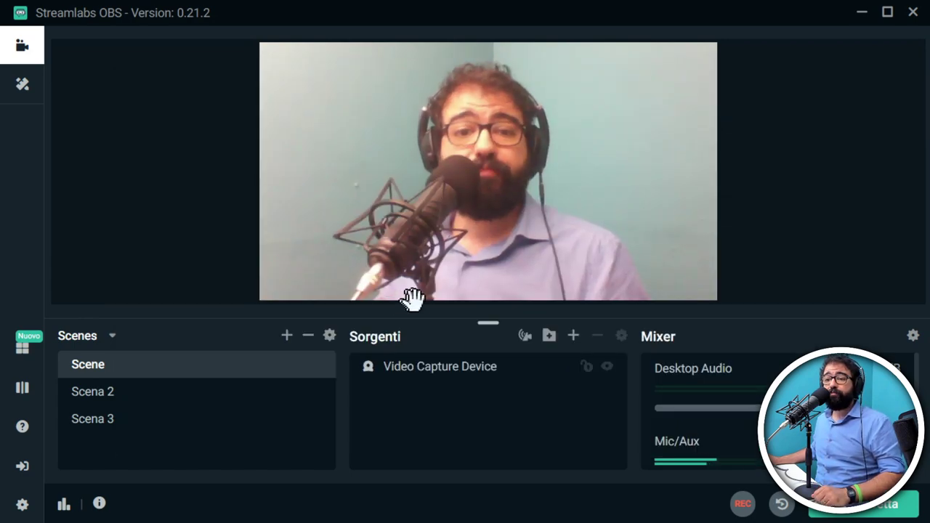
# Add a transition connection with Tutto as the starting scene, Global Transition as the transition and Scena 3 as the final scene.
pyautogui.click(330, 336)
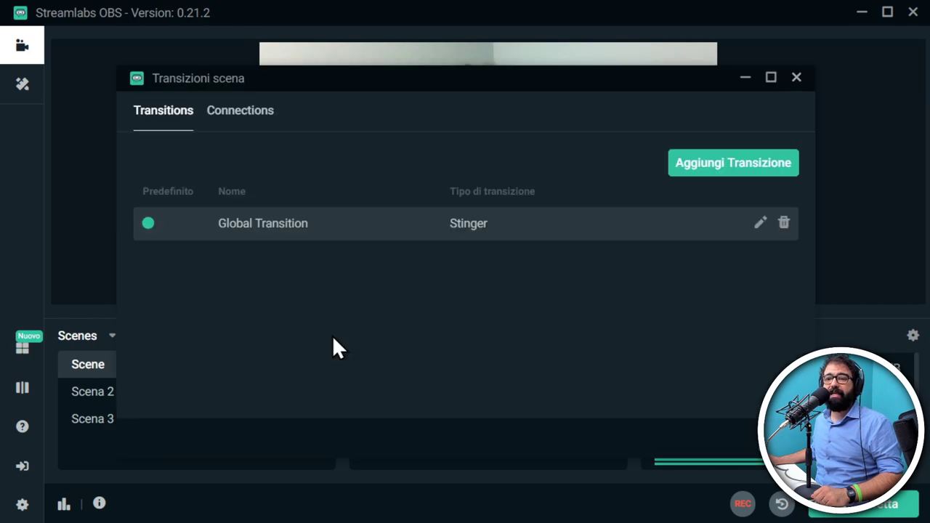
pyautogui.click(241, 113)
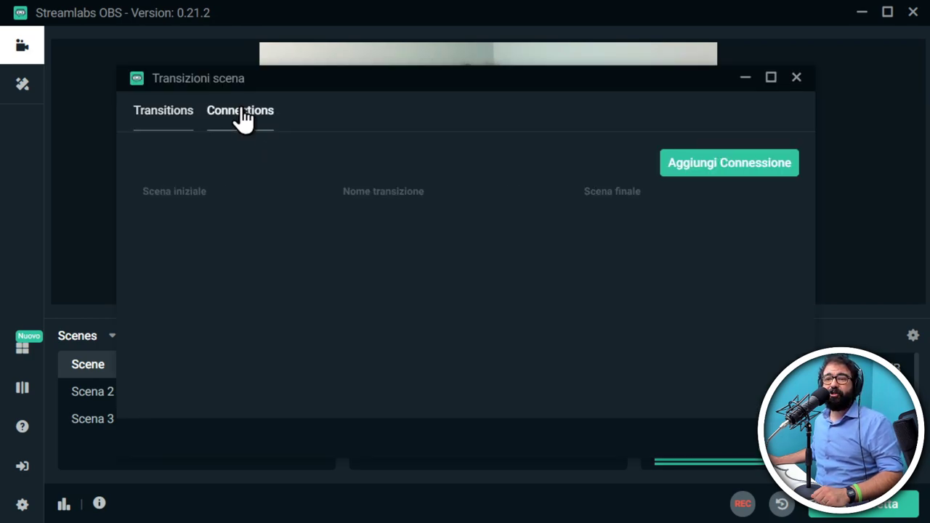
pyautogui.click(724, 167)
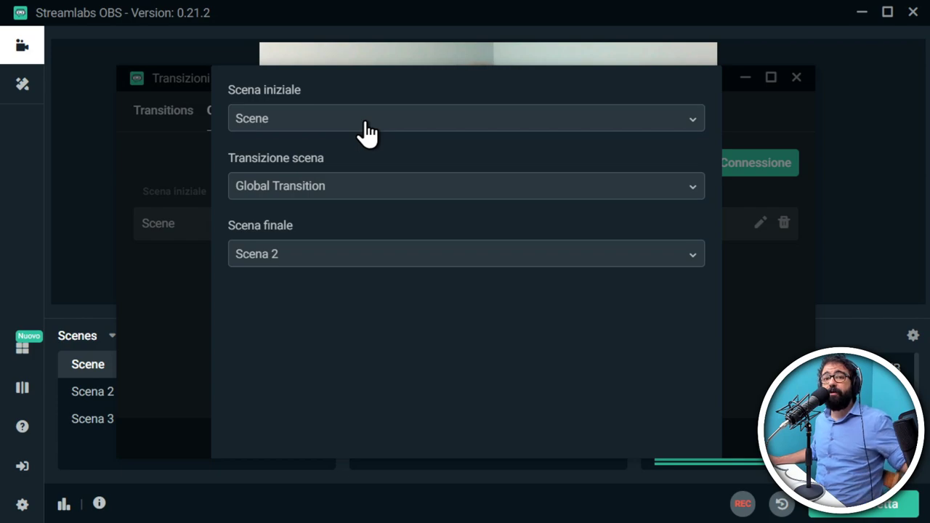
pyautogui.click(323, 122)
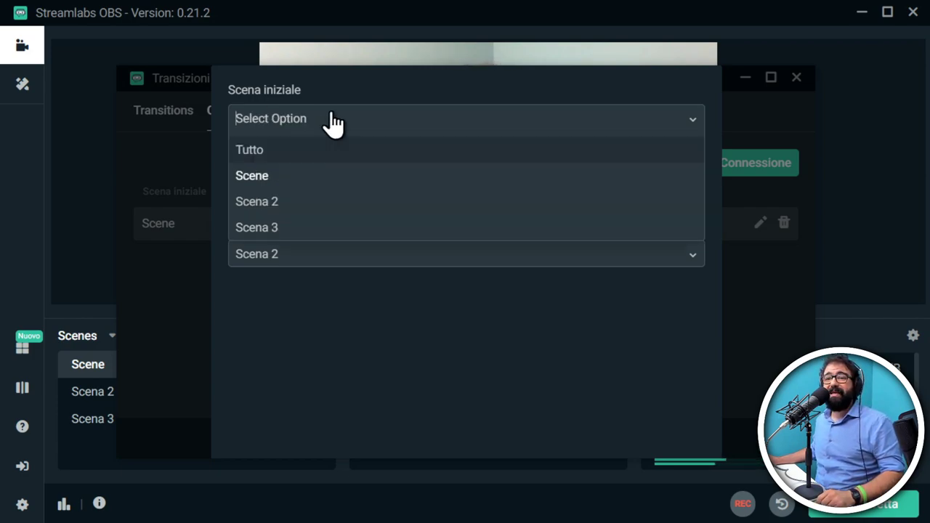
pyautogui.click(265, 150)
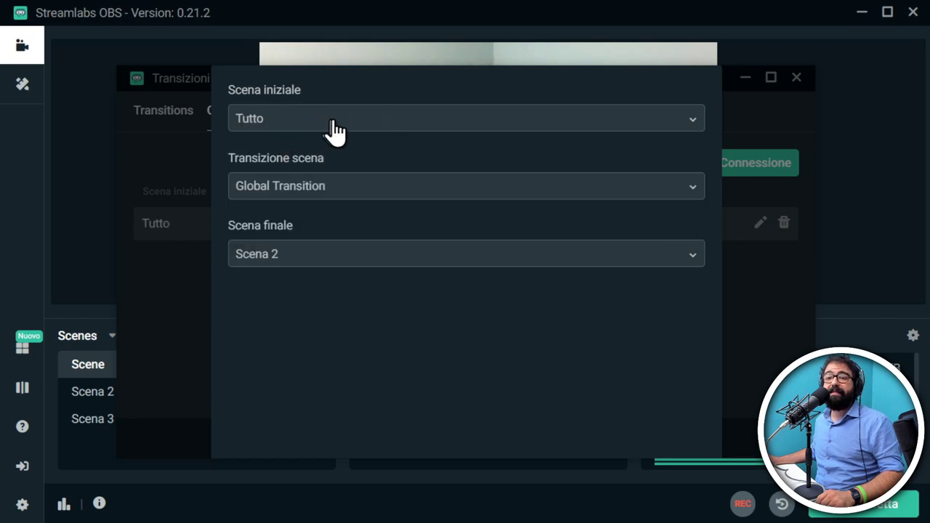
pyautogui.click(313, 254)
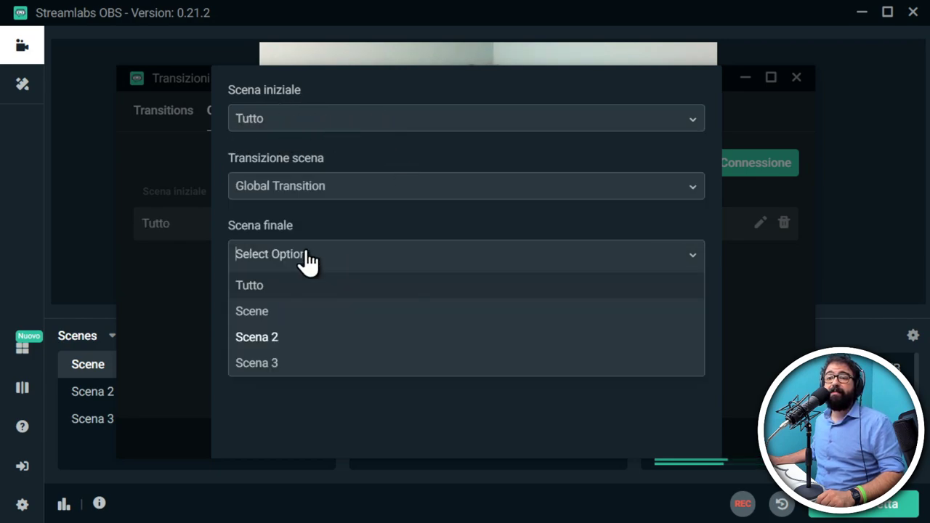
pyautogui.click(266, 363)
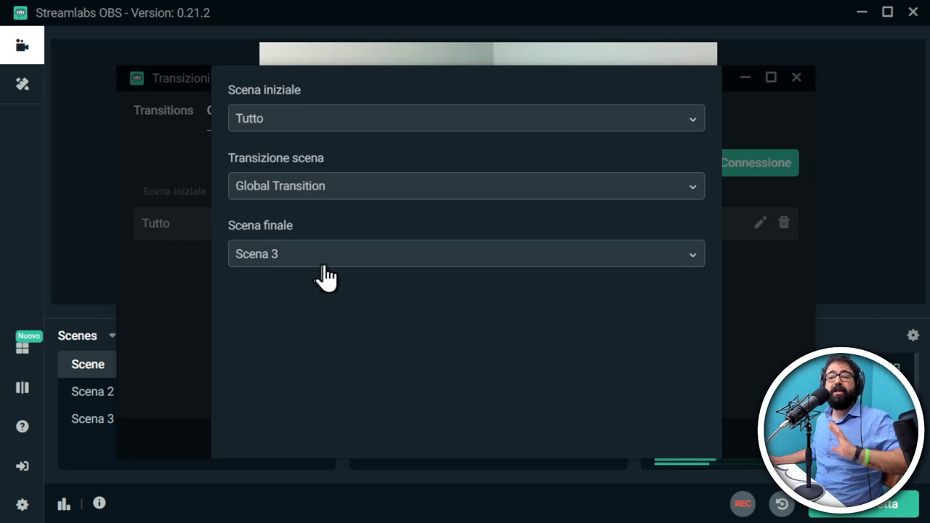
pyautogui.click(349, 190)
pyautogui.click(320, 220)
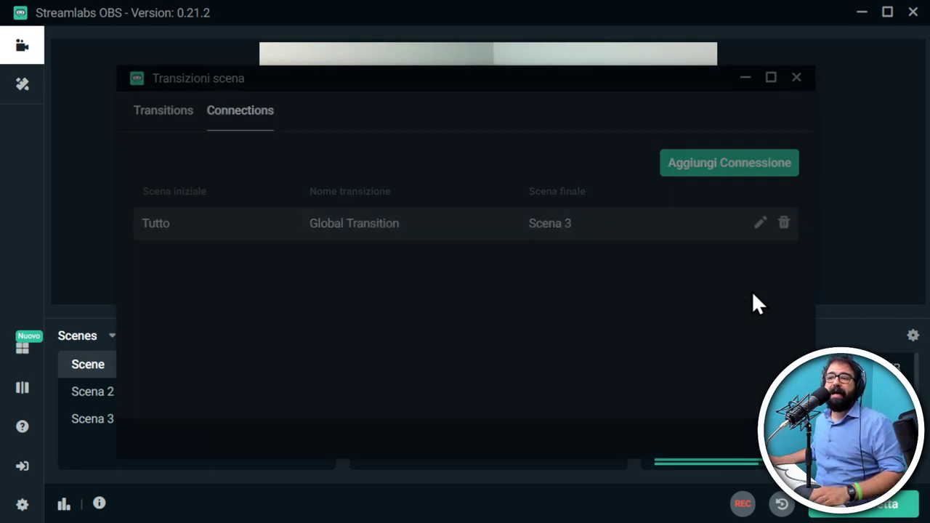
# Close the connection settings and add a new transition named Stinger 2 with the Stinger type.
pyautogui.click(751, 294)
pyautogui.click(147, 116)
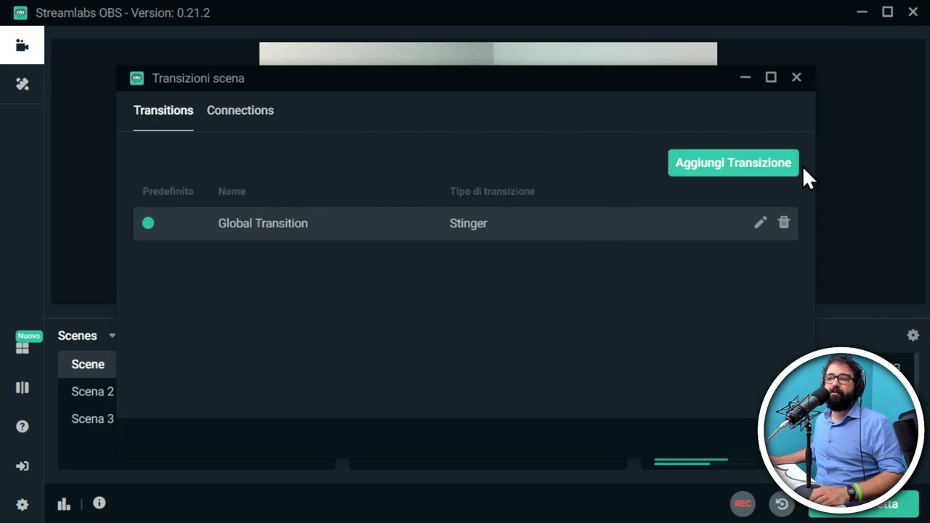
pyautogui.click(723, 165)
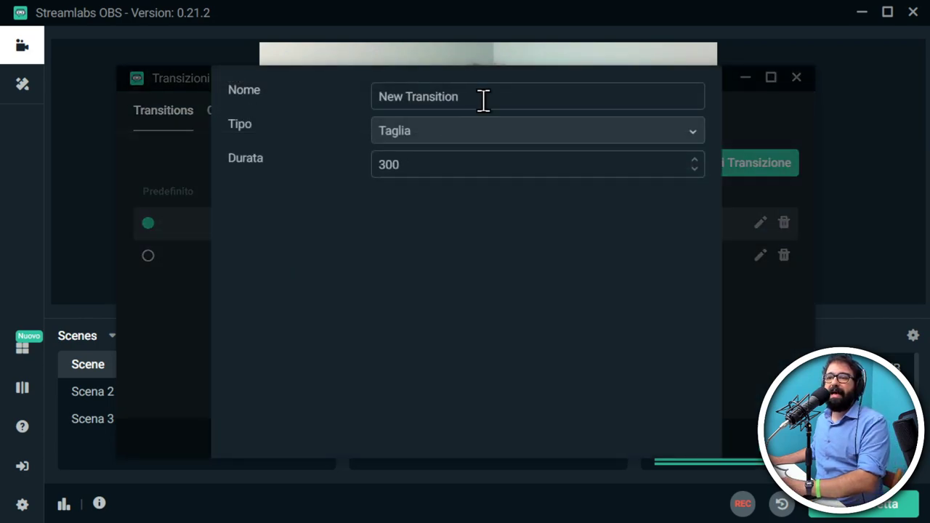
pyautogui.moveTo(482, 97); pyautogui.dragTo(285, 107)
pyautogui.write('Stinger 2')
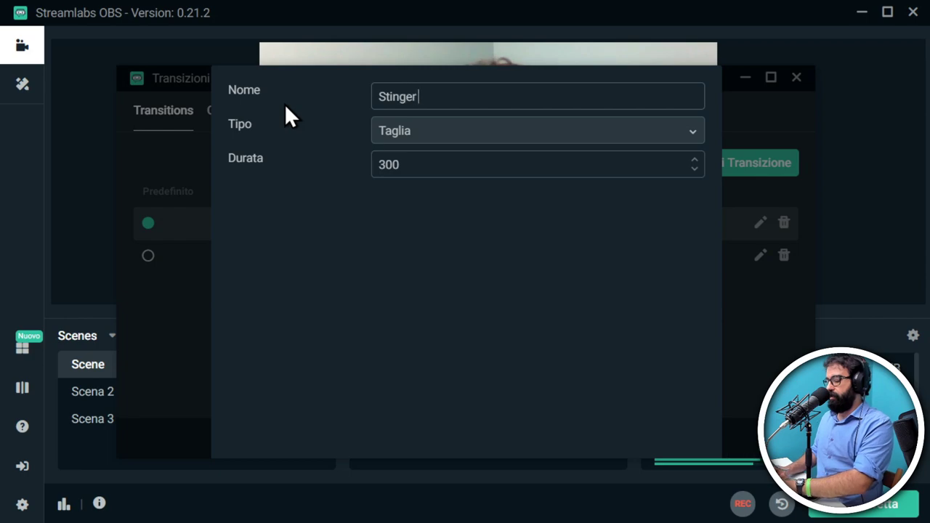
pyautogui.click(436, 132)
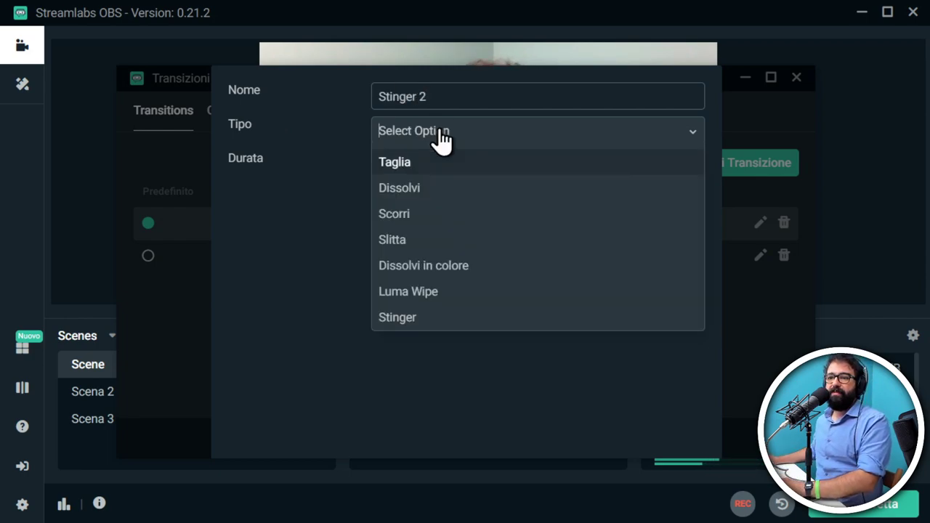
pyautogui.click(398, 317)
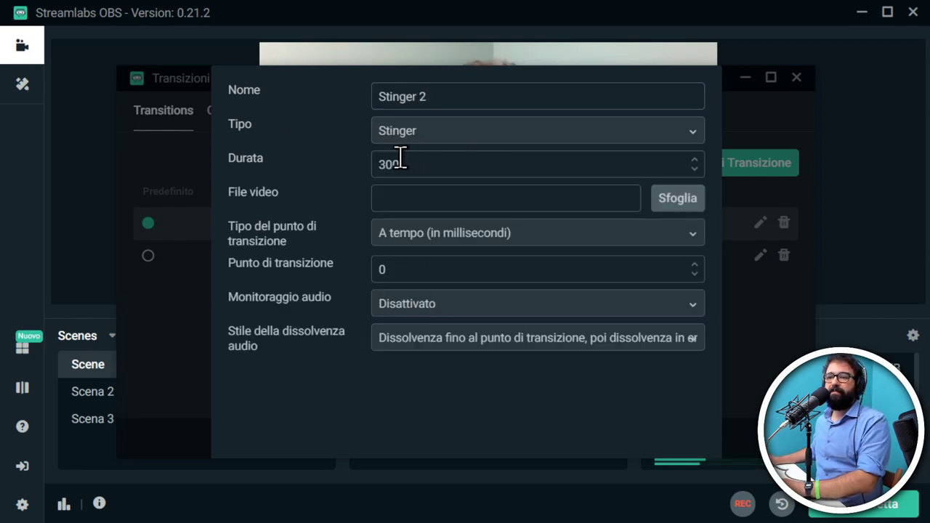
# Set Stinger 2's duration to 2200 and choose Diagonal Dialogue.webm as its video file.
pyautogui.moveTo(400, 162); pyautogui.dragTo(332, 176)
pyautogui.write('2200')
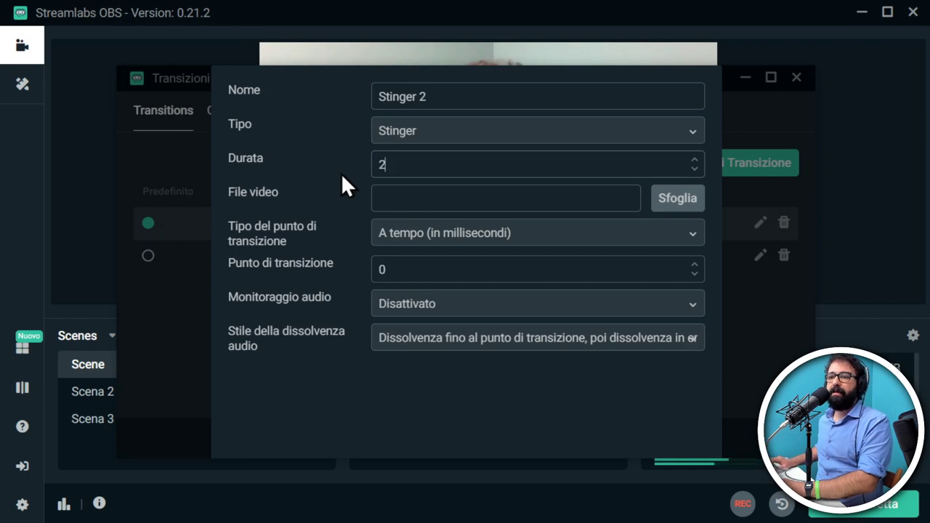
pyautogui.click(666, 205)
pyautogui.click(274, 150)
pyautogui.doubleClick(275, 153)
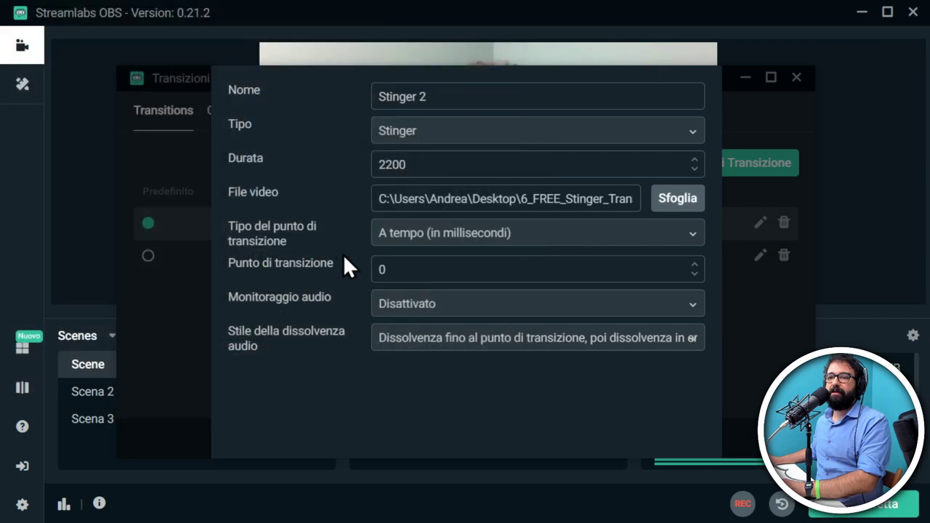
# Set Stinger 2's transition point to 1100 milliseconds and close its settings.
pyautogui.moveTo(407, 270); pyautogui.dragTo(314, 257)
pyautogui.write('1100')
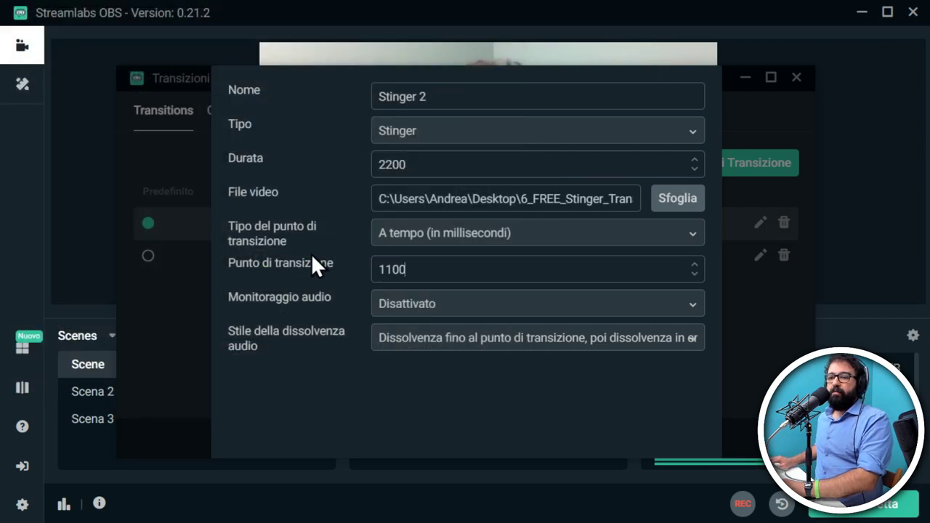
pyautogui.click(769, 348)
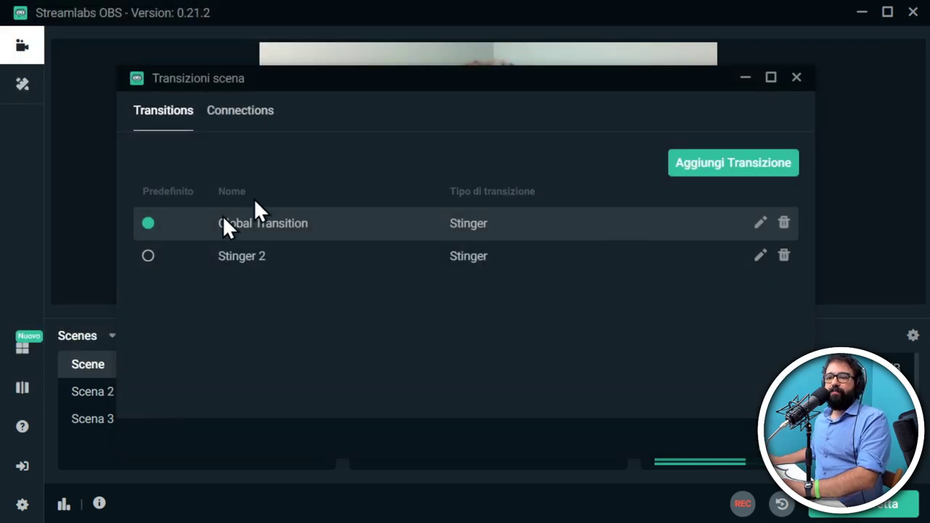
# Add a transition connection with Tutto as the starting scene, Stinger 2 as the transition and Scena 3 as the final scene.
pyautogui.click(237, 115)
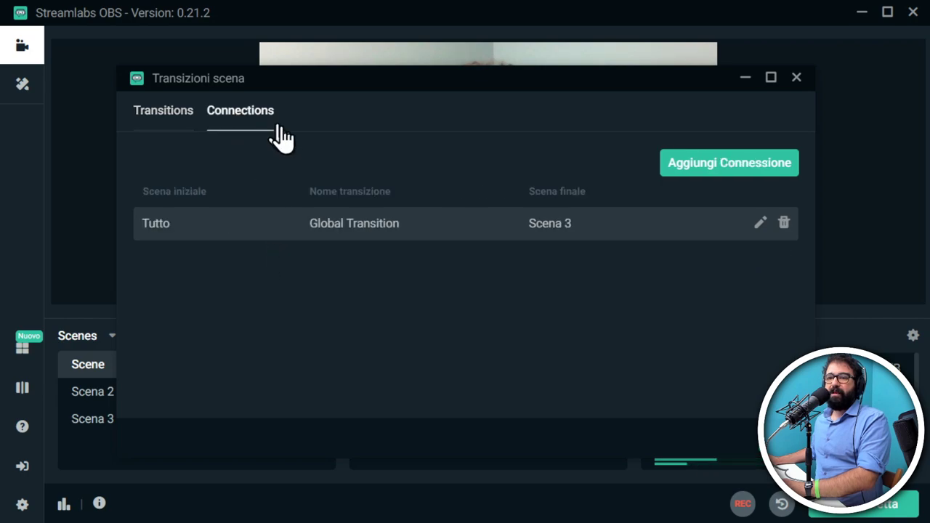
pyautogui.click(755, 169)
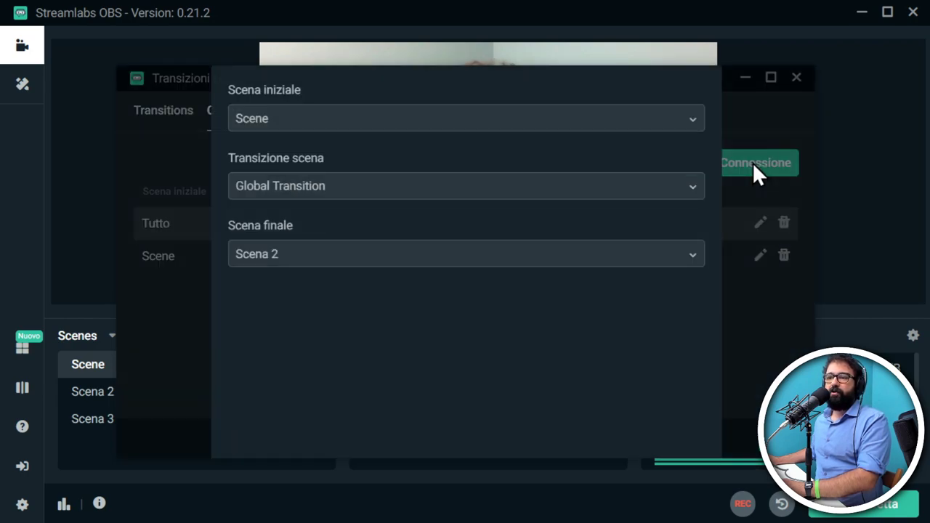
pyautogui.click(324, 121)
pyautogui.click(252, 151)
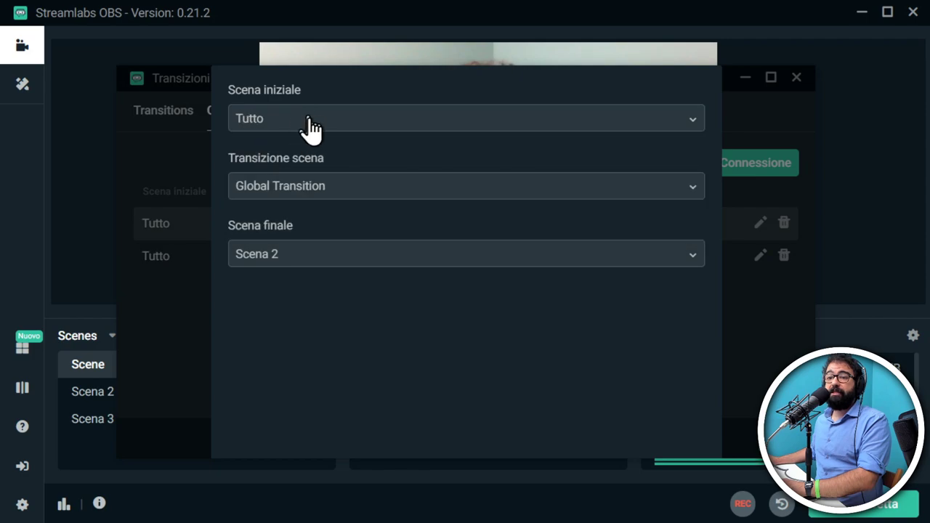
pyautogui.click(284, 261)
pyautogui.click(269, 363)
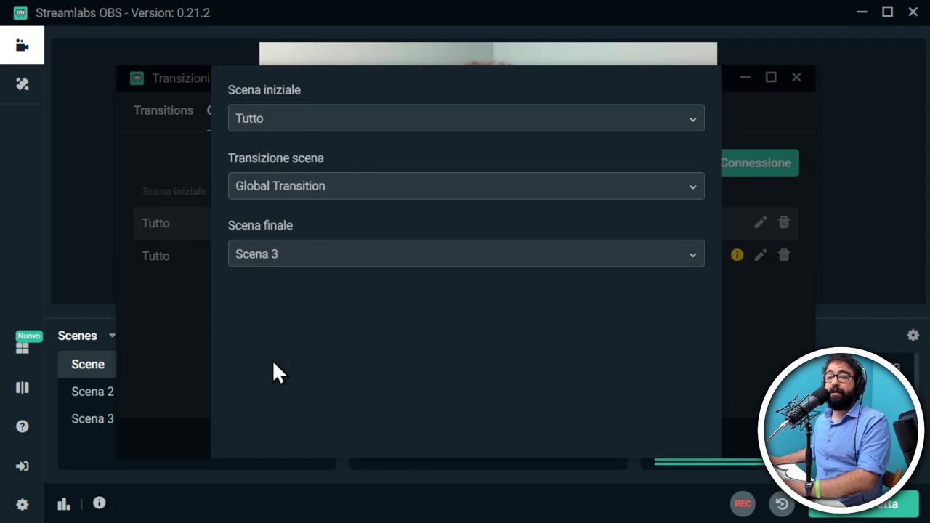
pyautogui.click(317, 187)
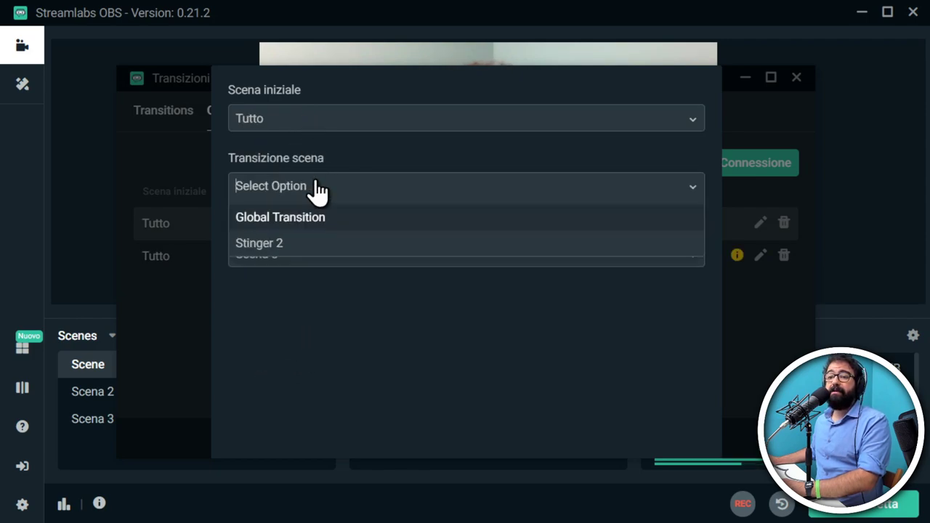
pyautogui.click(281, 245)
pyautogui.click(730, 389)
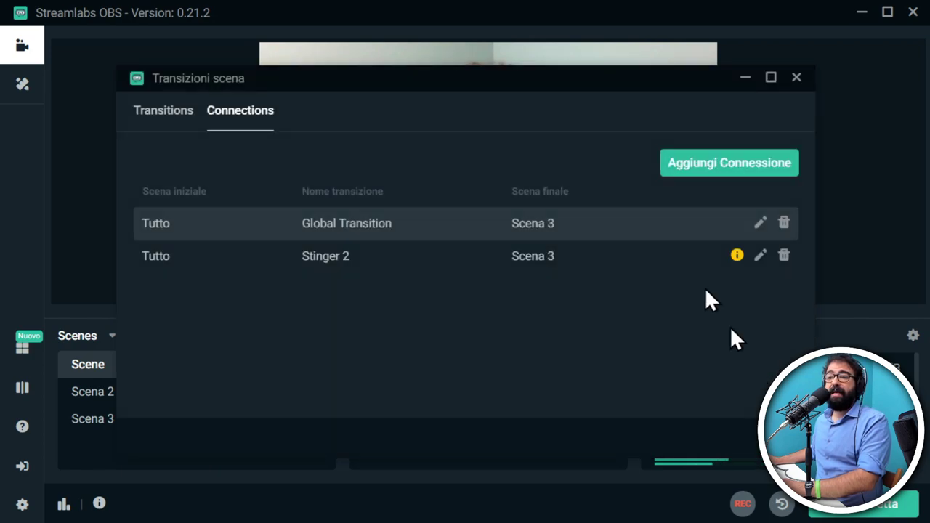
# Change the final scene of the Global Transition connection to Tutto and close its settings.
pyautogui.moveTo(737, 256)
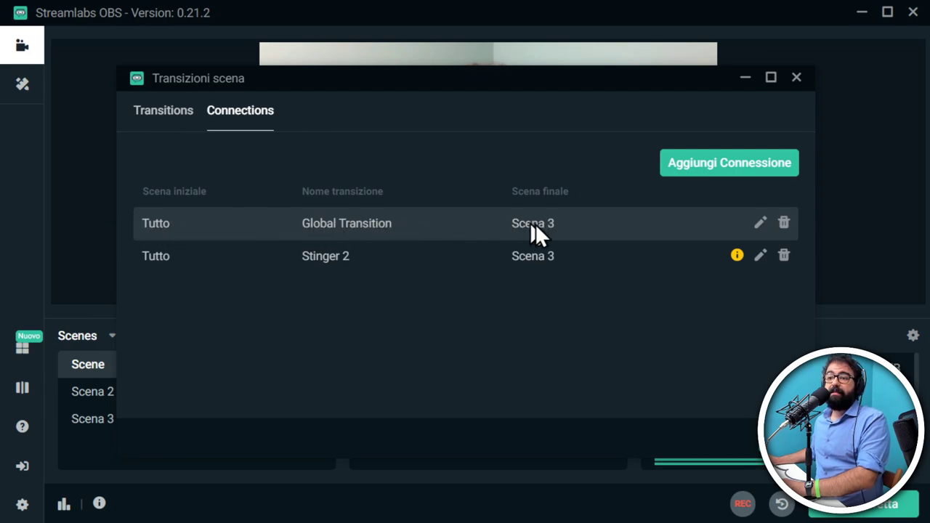
pyautogui.click(761, 224)
pyautogui.click(321, 255)
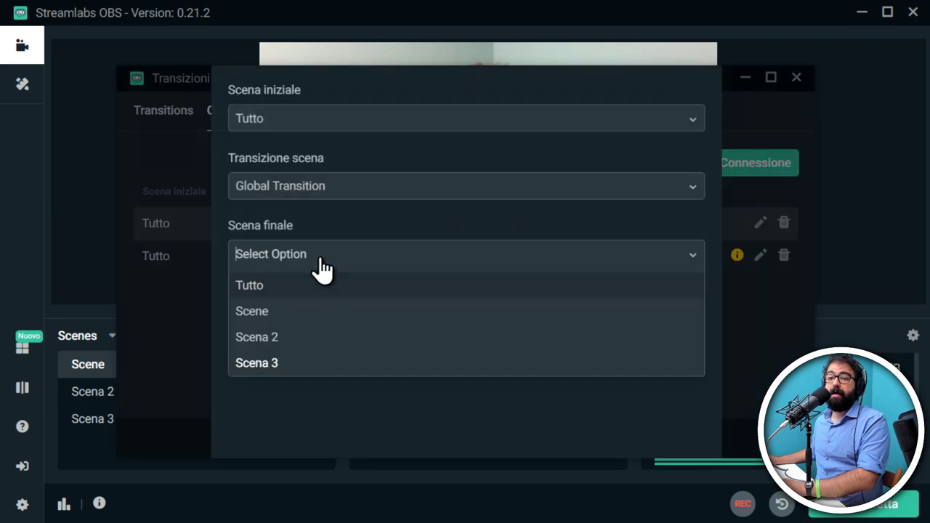
pyautogui.click(280, 285)
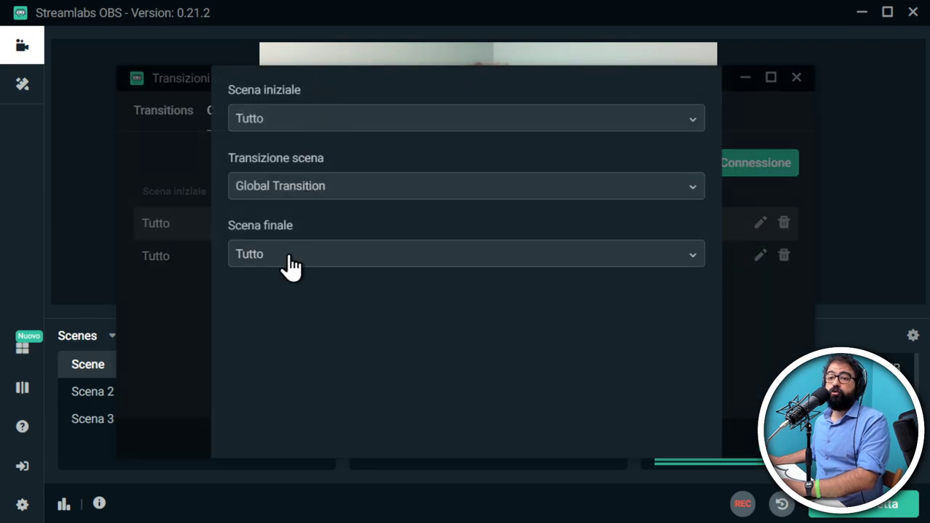
pyautogui.click(751, 364)
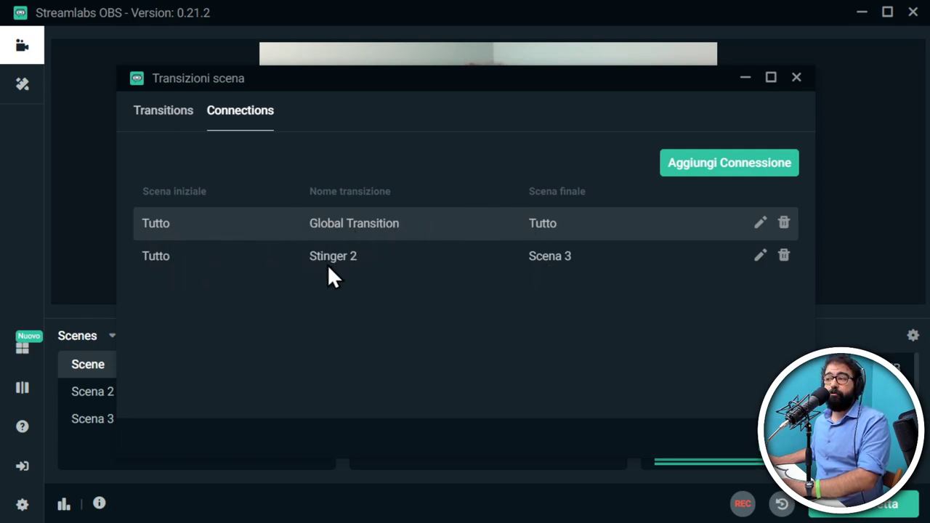
# Add another transition named Stinger 3 and set its type to Stinger.
pyautogui.click(151, 115)
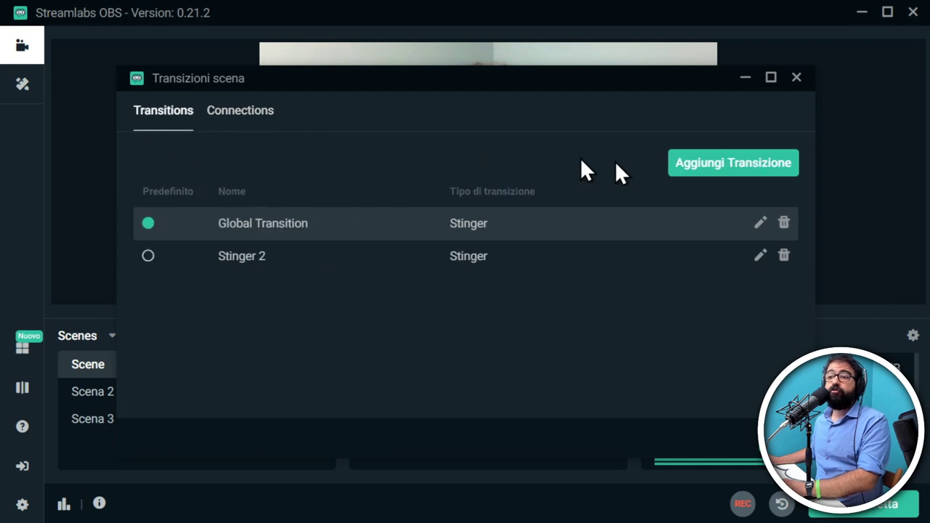
pyautogui.click(698, 167)
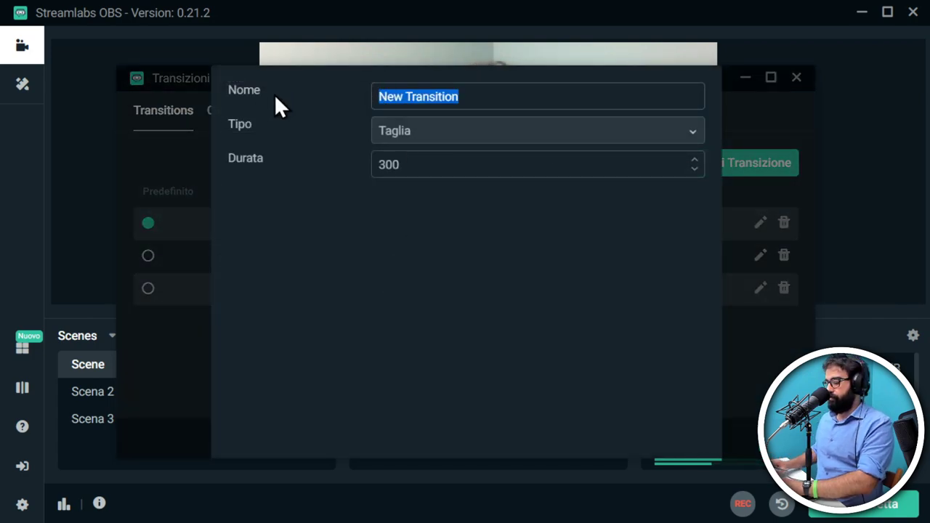
pyautogui.write('Stinger 3')
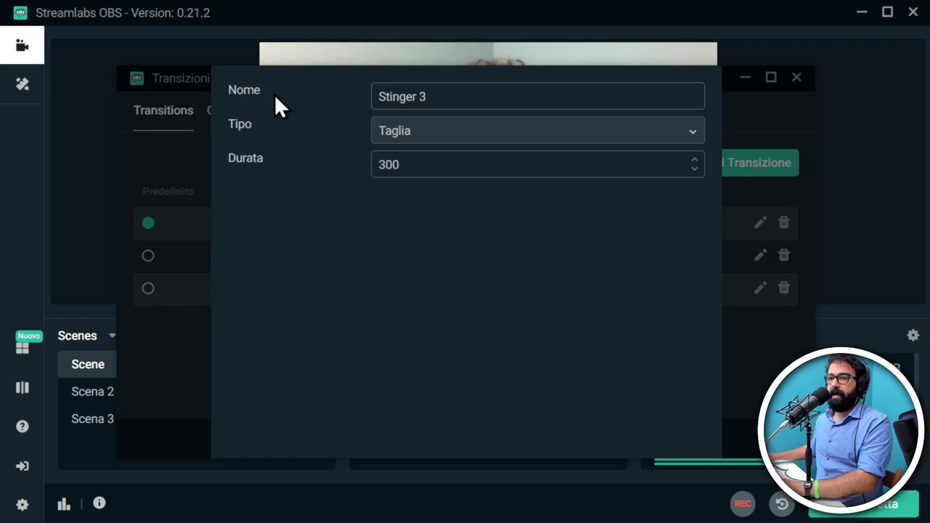
pyautogui.click(385, 140)
pyautogui.click(407, 320)
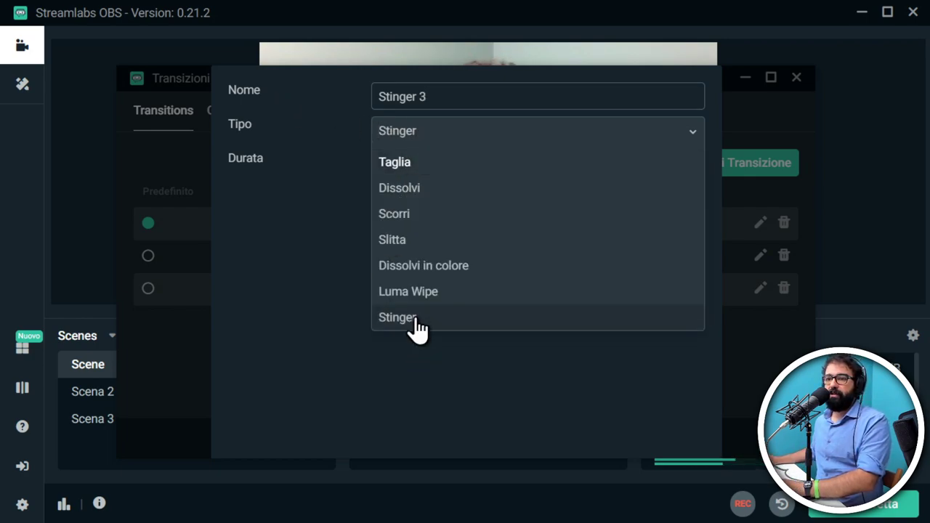
# Set Stinger 3's duration to 2200 and its transition point to 1000 milliseconds.
pyautogui.doubleClick(459, 165)
pyautogui.write('2200')
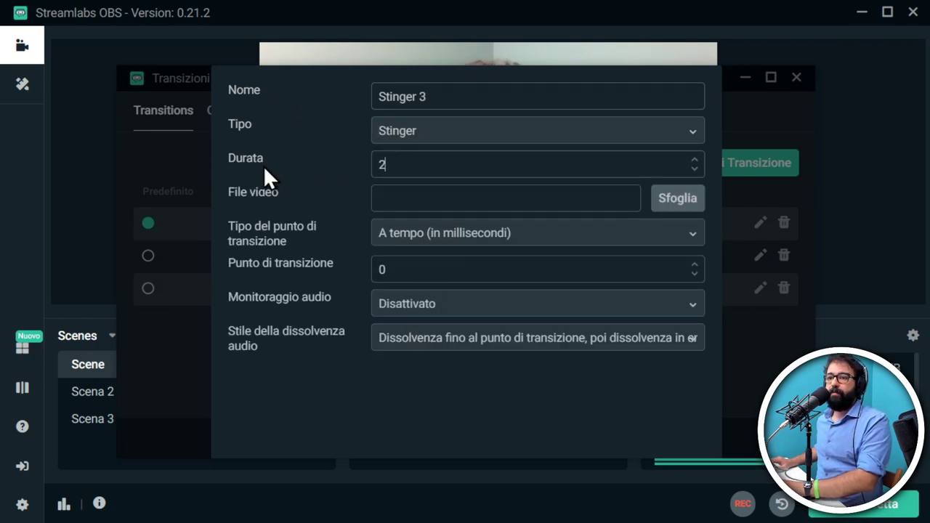
pyautogui.doubleClick(391, 267)
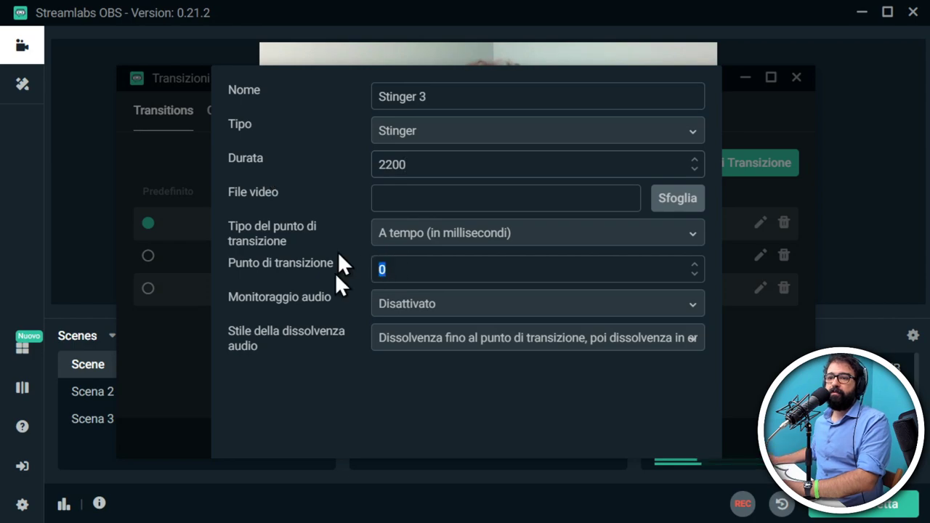
pyautogui.write('1000')
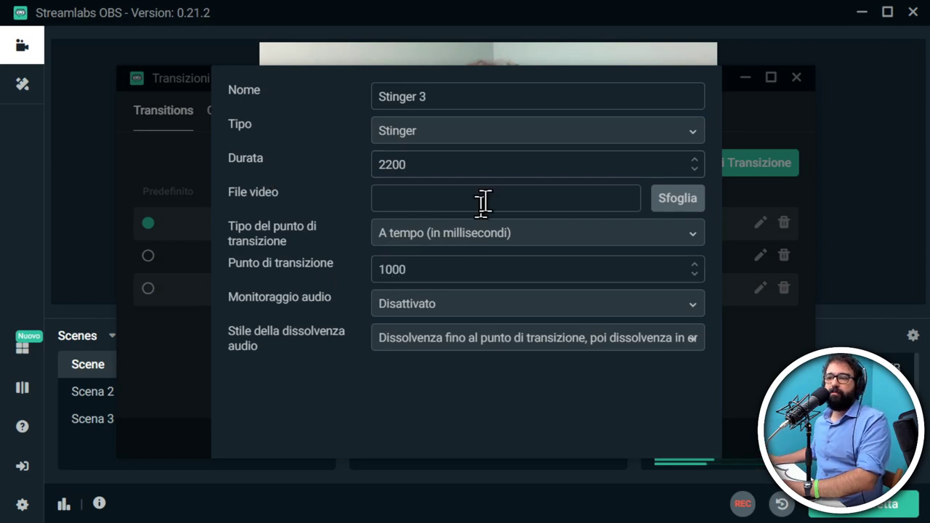
# Choose Space Toad.webm as Stinger 3's video file and close the transition's settings.
pyautogui.click(675, 200)
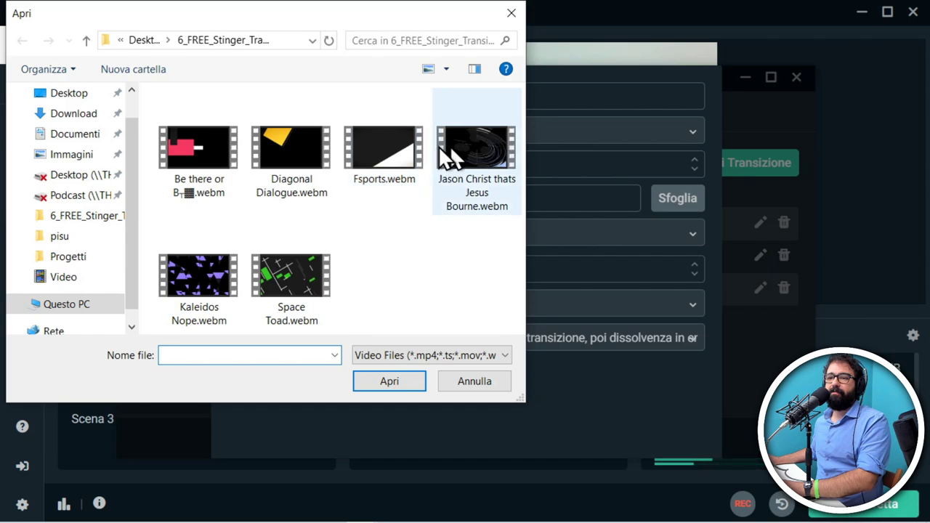
pyautogui.doubleClick(293, 274)
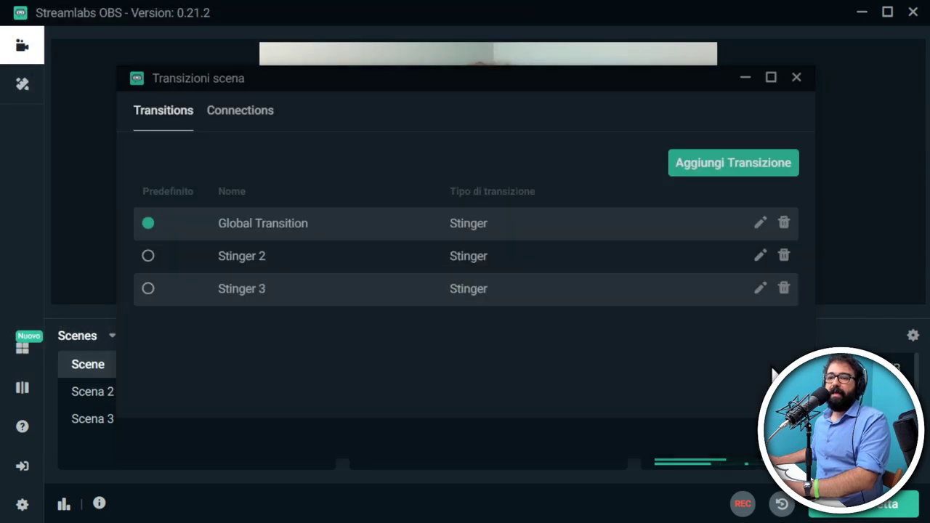
pyautogui.click(773, 370)
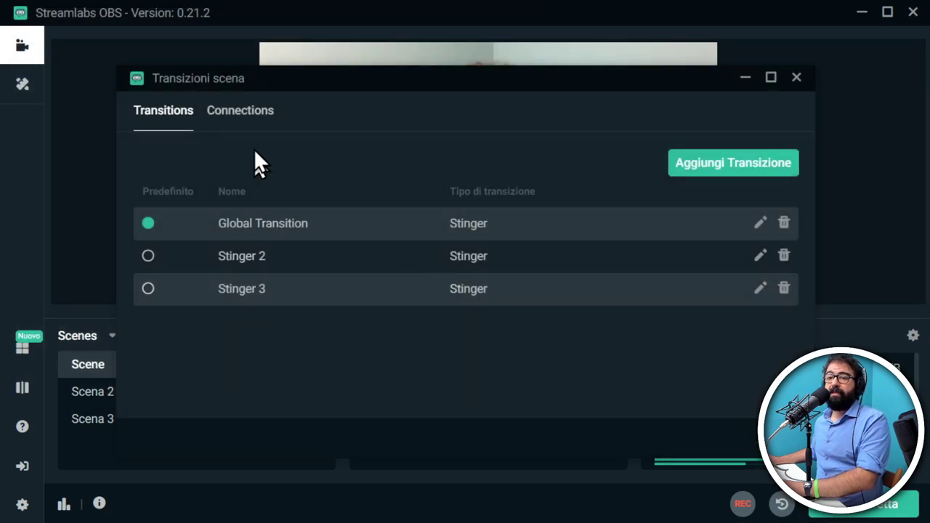
# Add a connection from Scena 2 to Tutto that uses Stinger 3, and close the scene transitions settings.
pyautogui.click(242, 120)
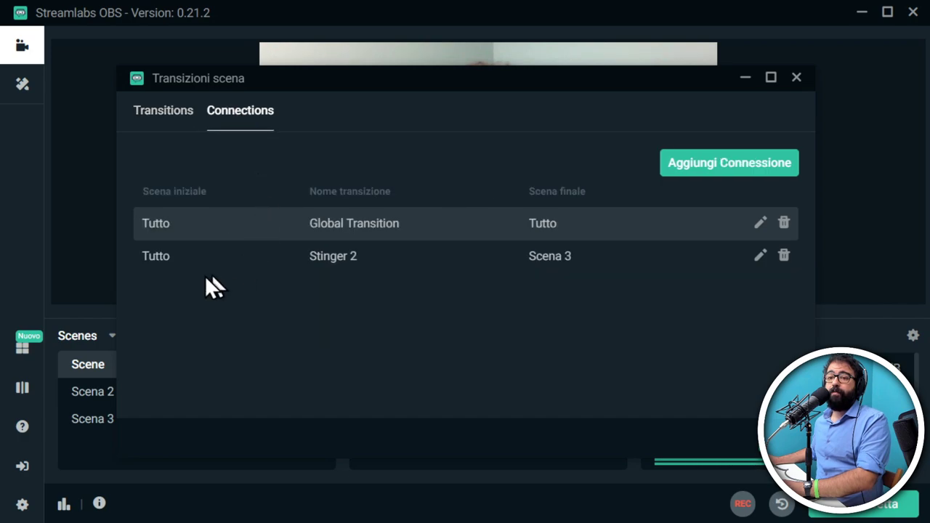
pyautogui.click(732, 165)
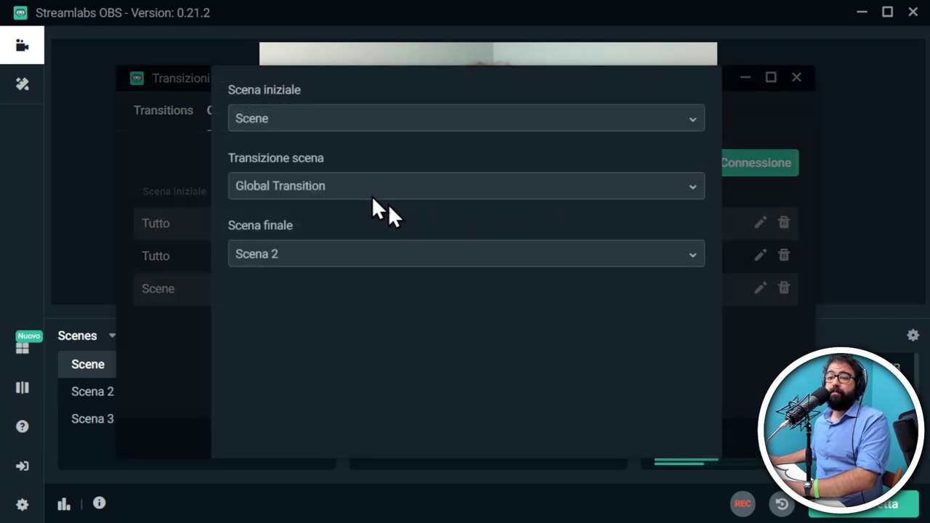
pyautogui.click(356, 122)
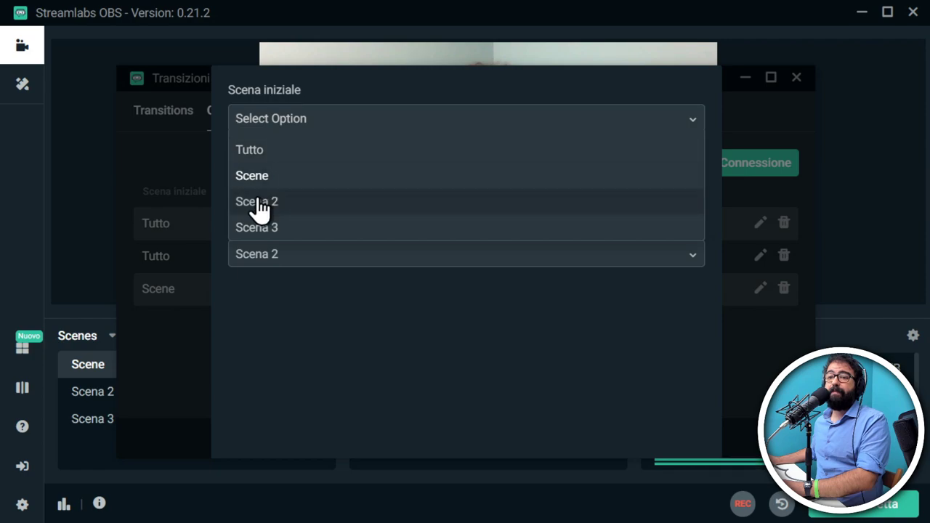
pyautogui.click(286, 207)
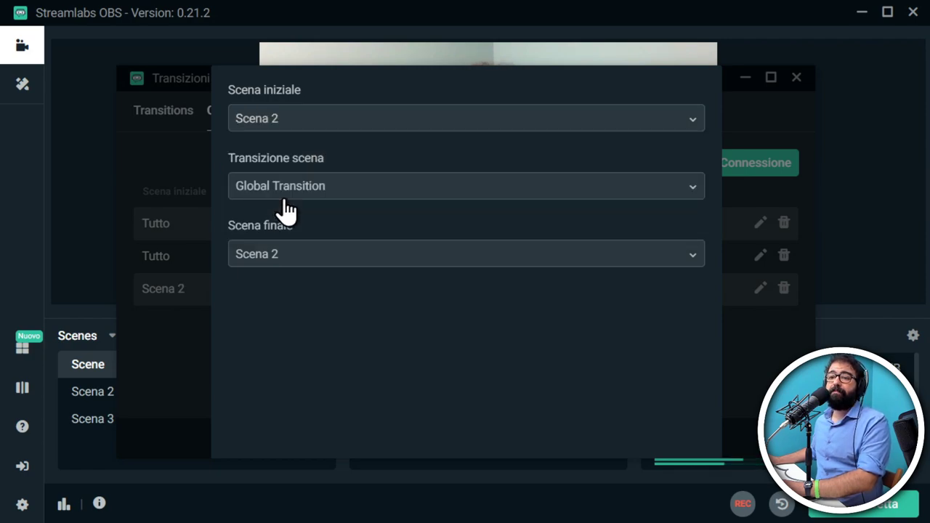
pyautogui.click(278, 263)
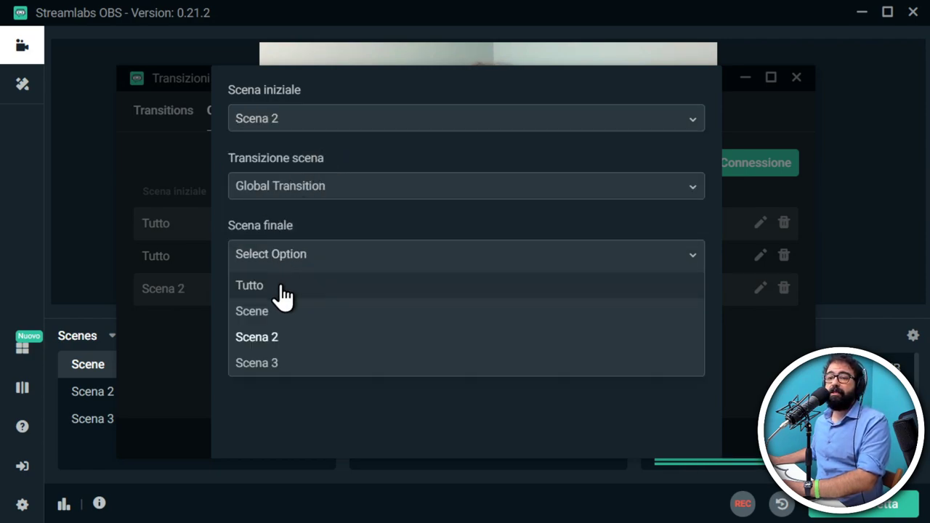
pyautogui.click(285, 291)
pyautogui.click(371, 190)
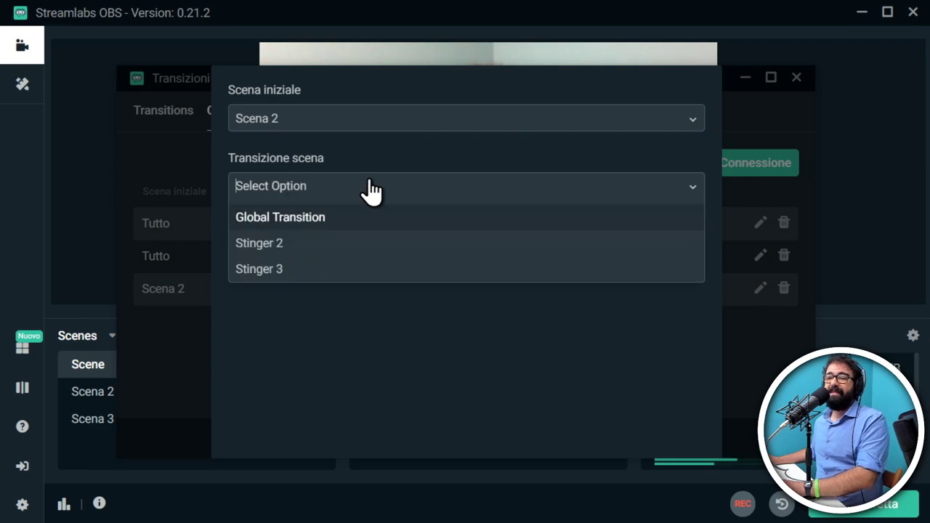
pyautogui.click(312, 273)
pyautogui.click(750, 341)
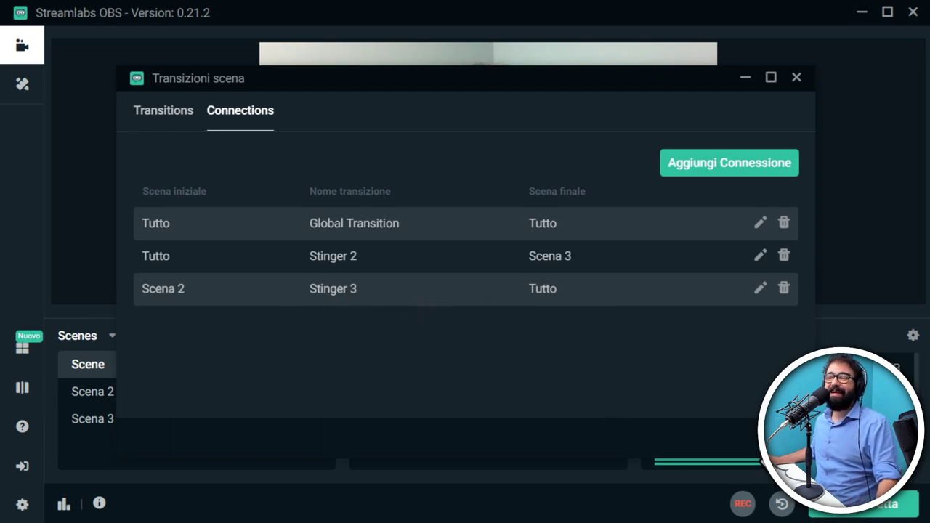
pyautogui.press('Escape')
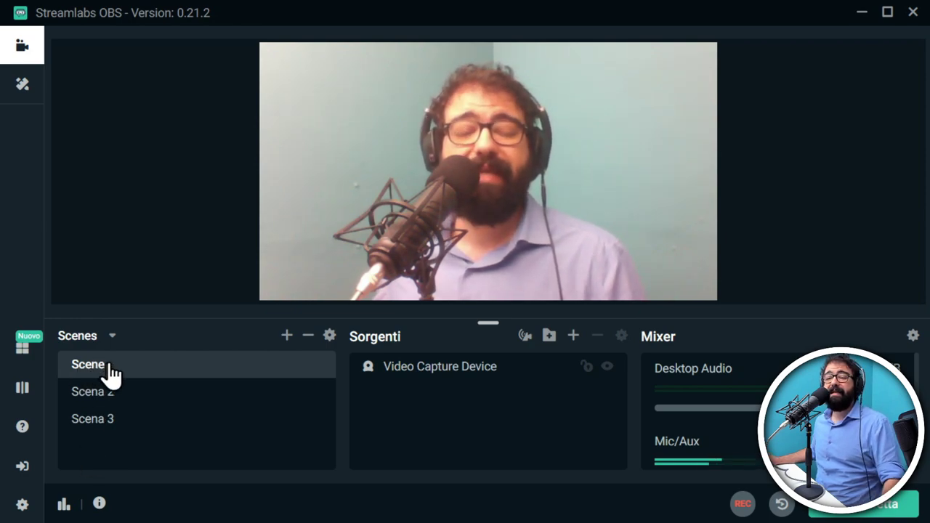
# Preview the stinger transitions by switching repeatedly between Scene, Scena 2 and Scena 3, ending on Scene.
pyautogui.click(112, 396)
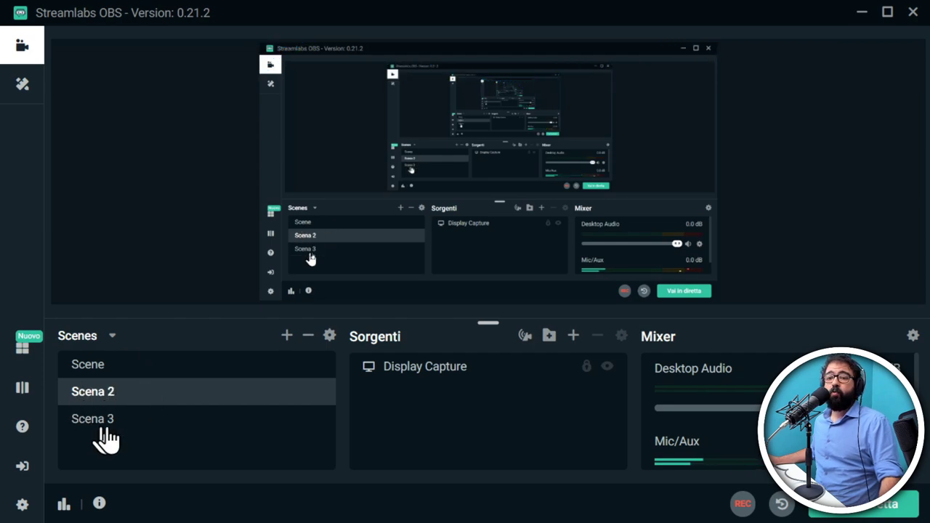
pyautogui.click(107, 428)
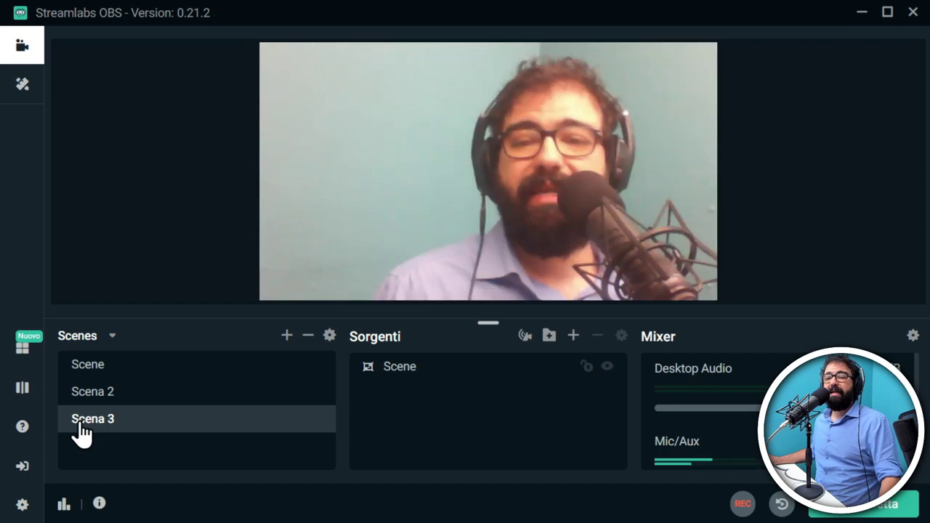
pyautogui.click(119, 394)
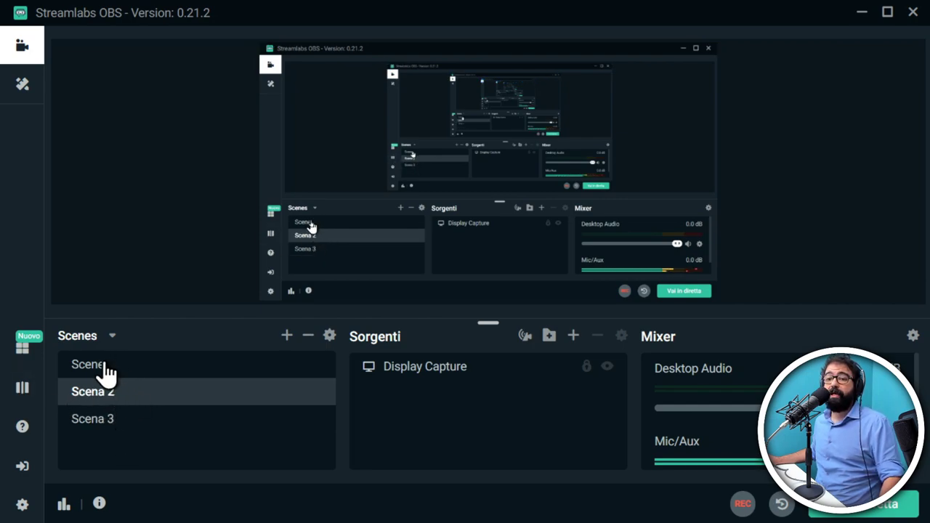
pyautogui.click(113, 367)
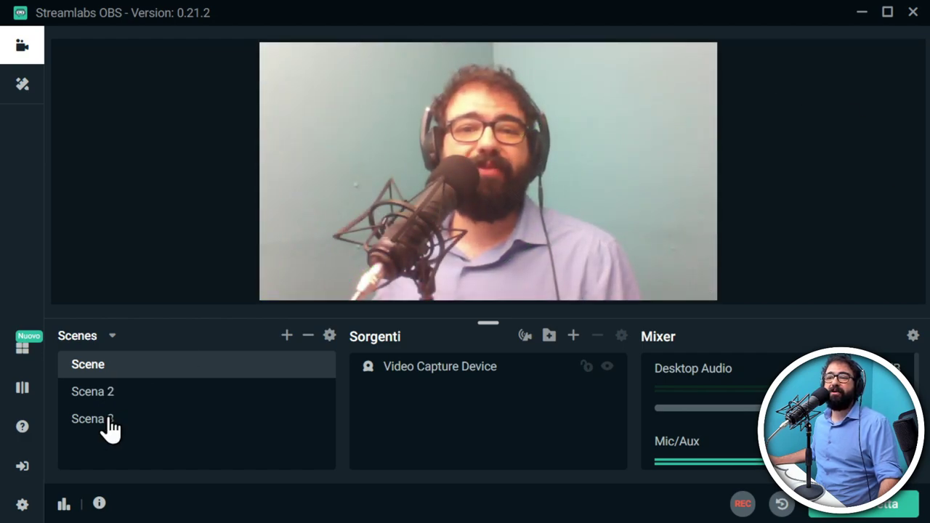
pyautogui.click(109, 422)
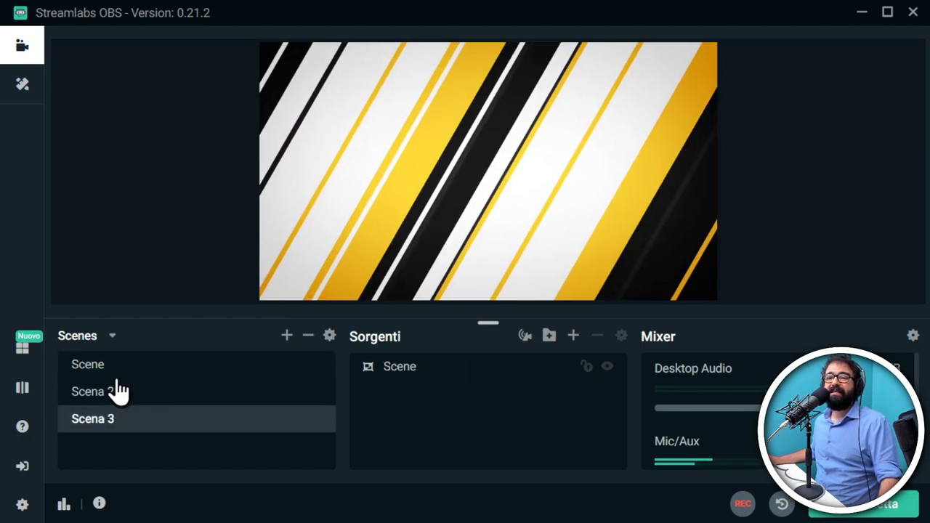
pyautogui.click(121, 395)
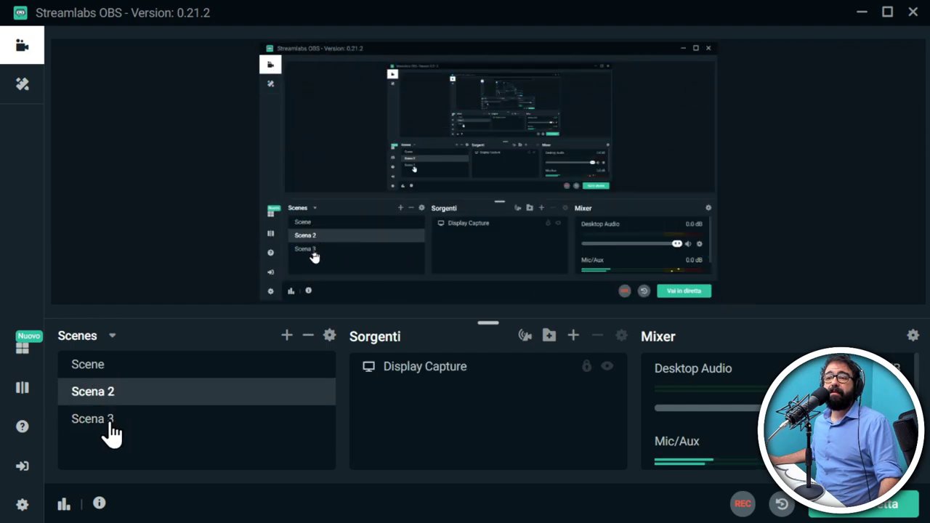
pyautogui.click(109, 422)
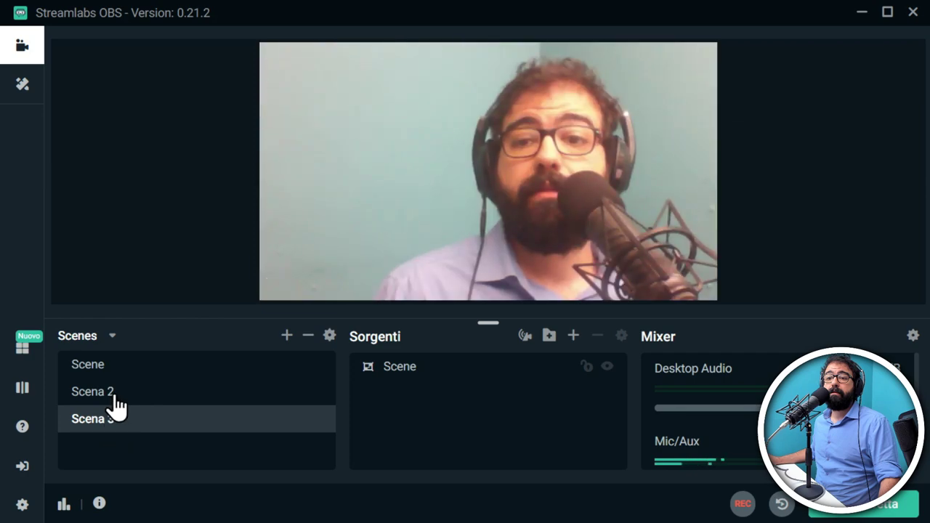
pyautogui.click(117, 398)
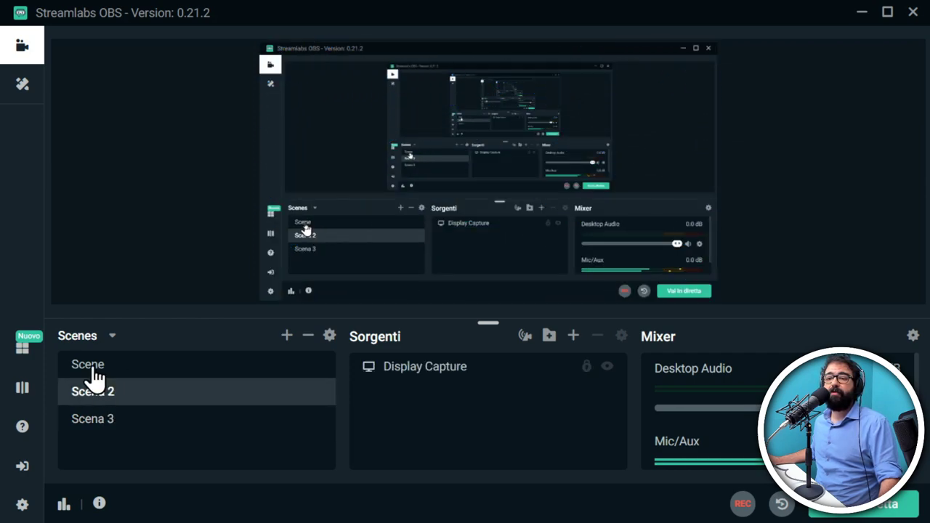
pyautogui.click(93, 372)
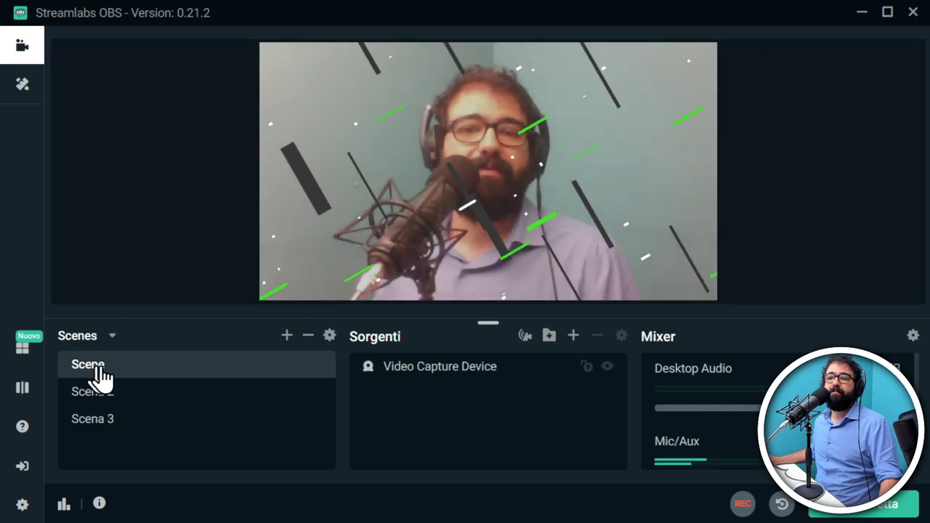
# Review the transitions and their scene connections in the scene transitions settings, and close the window.
pyautogui.click(330, 336)
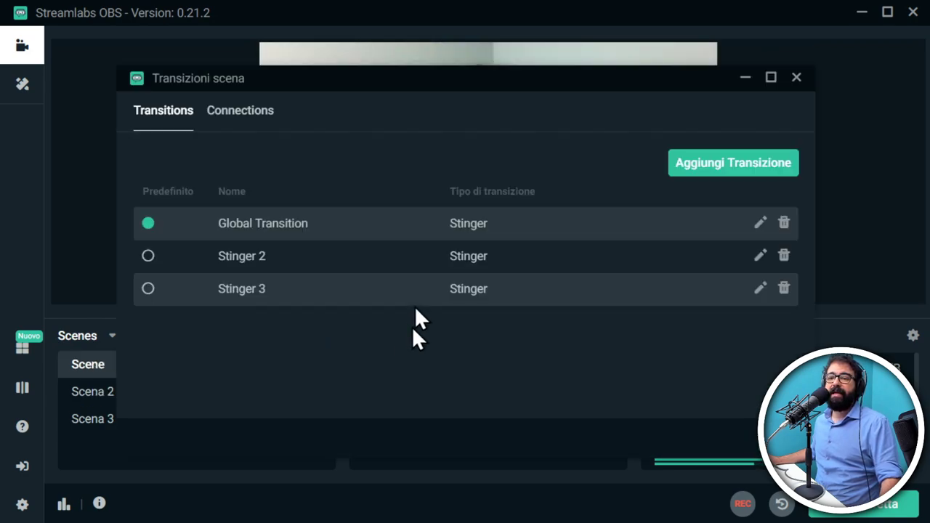
pyautogui.click(243, 120)
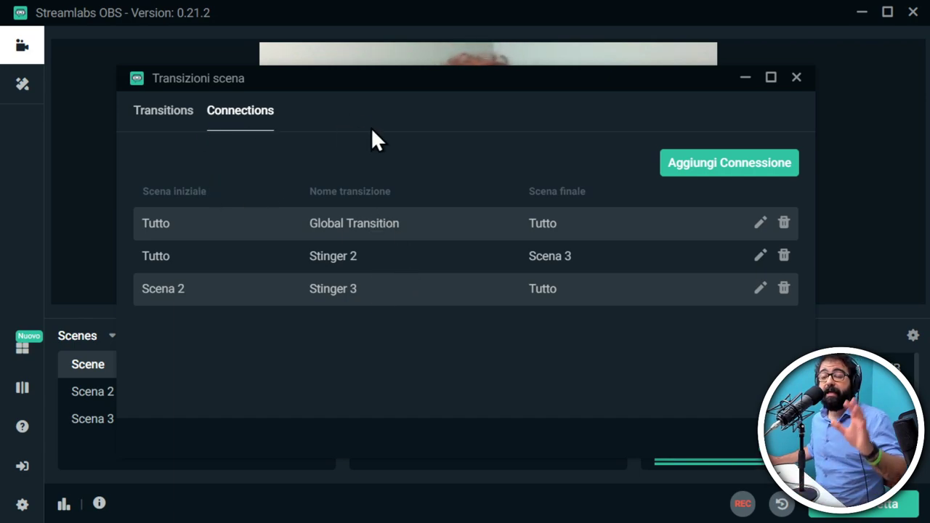
pyautogui.click(798, 78)
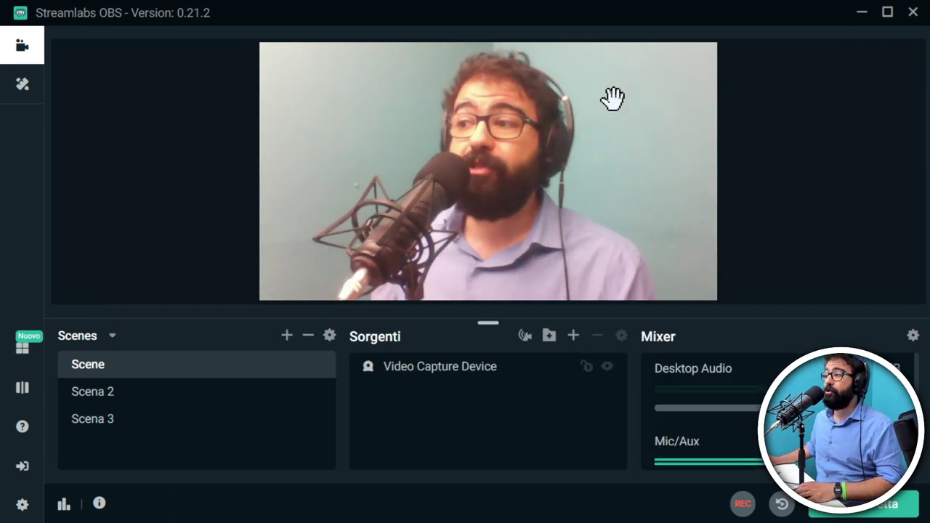